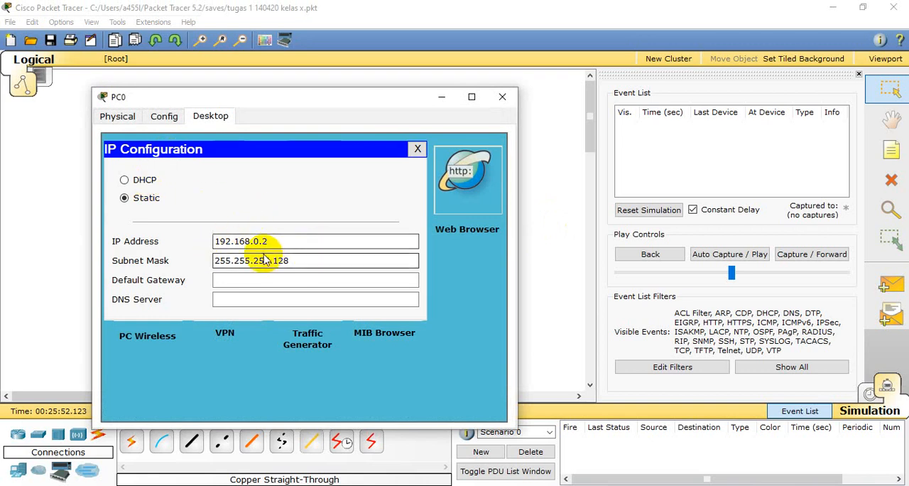
- Review the static IP address and subnet mask settings of PC0 and PC1
left_click(292, 263)
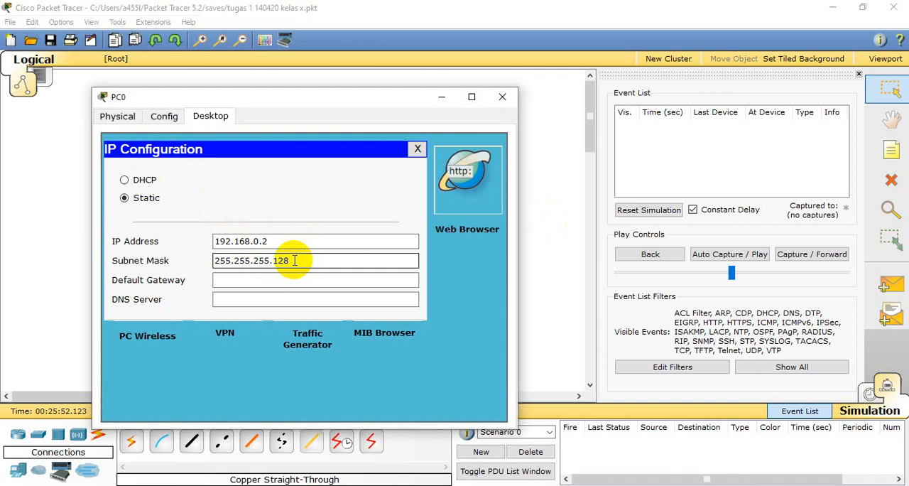
left_click(500, 97)
left_click(188, 258)
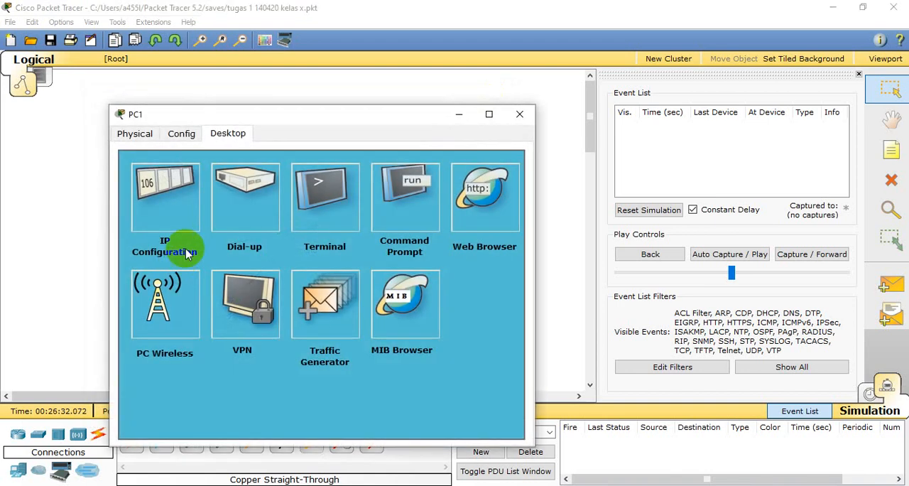
left_click(183, 245)
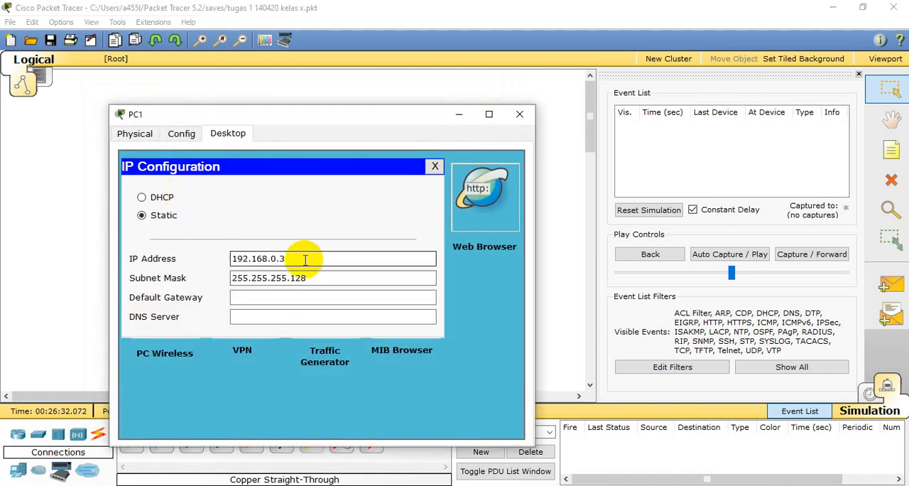
left_click_drag(320, 114, 586, 150)
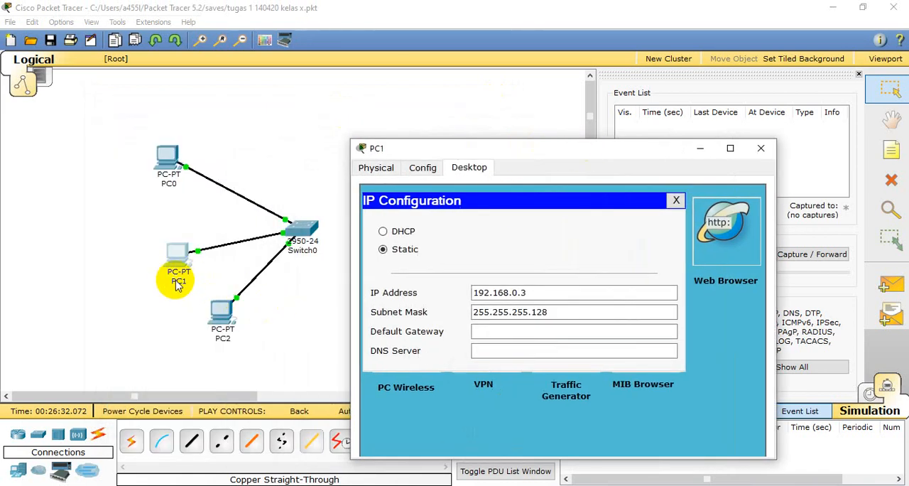
left_click(520, 293)
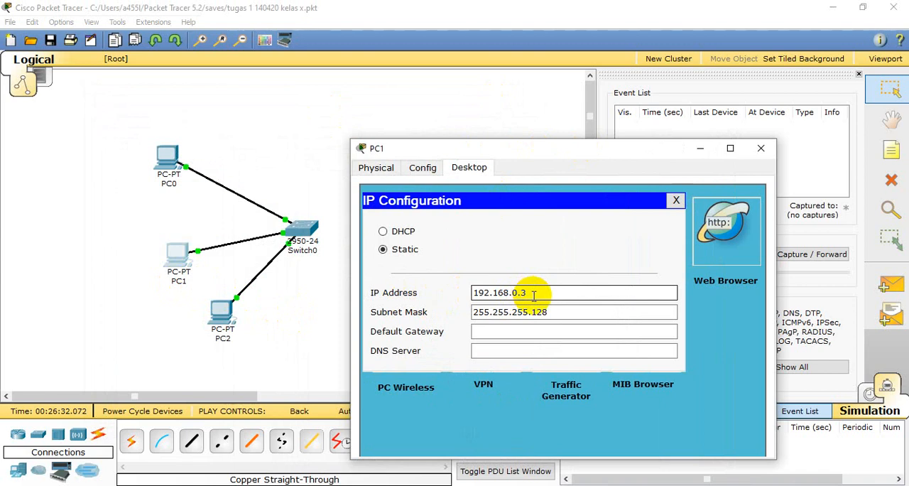
left_click(558, 313)
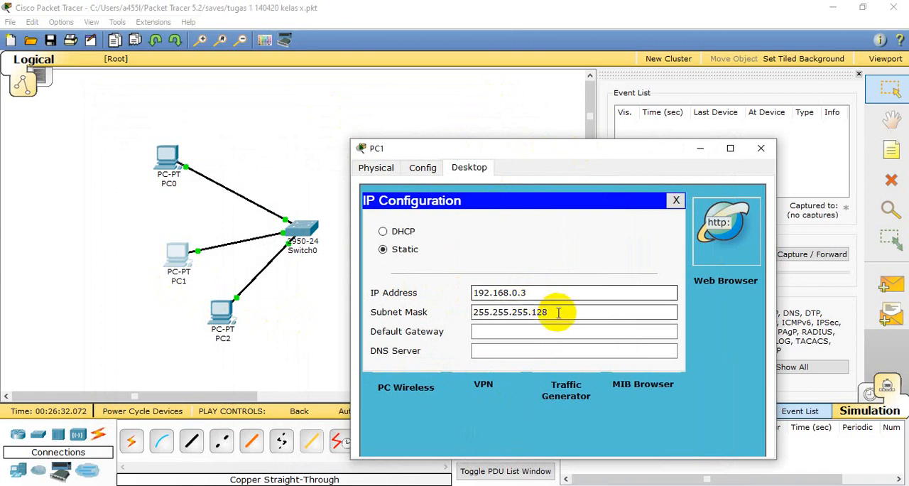
left_click(759, 148)
- Review PC2's static IP address and subnet mask, moving its window aside to keep the topology in view
left_click(223, 309)
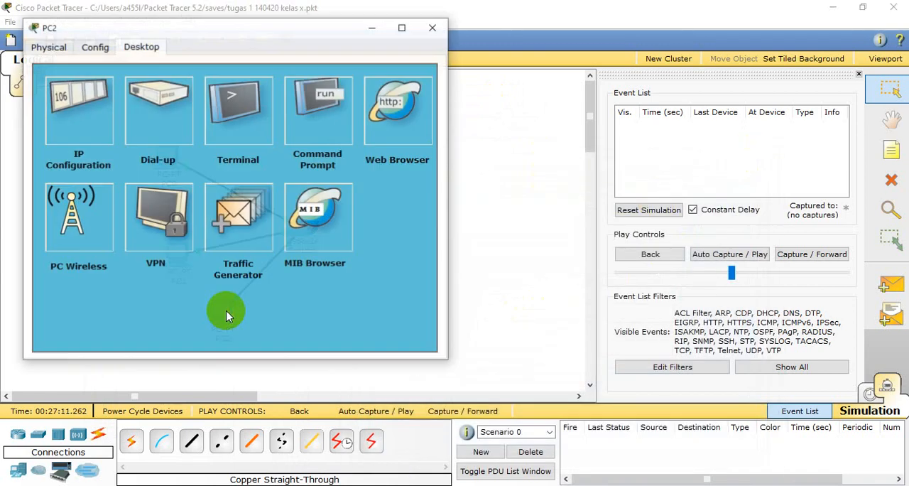
left_click(83, 128)
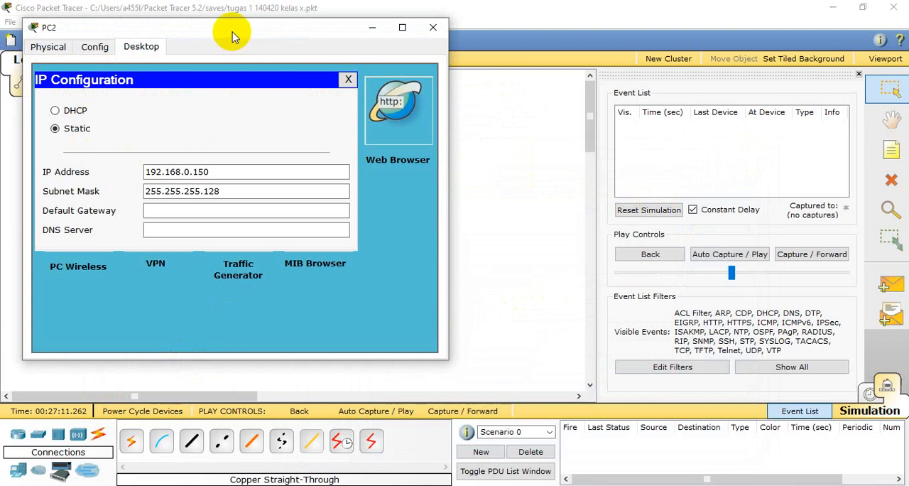
left_click_drag(234, 32, 499, 114)
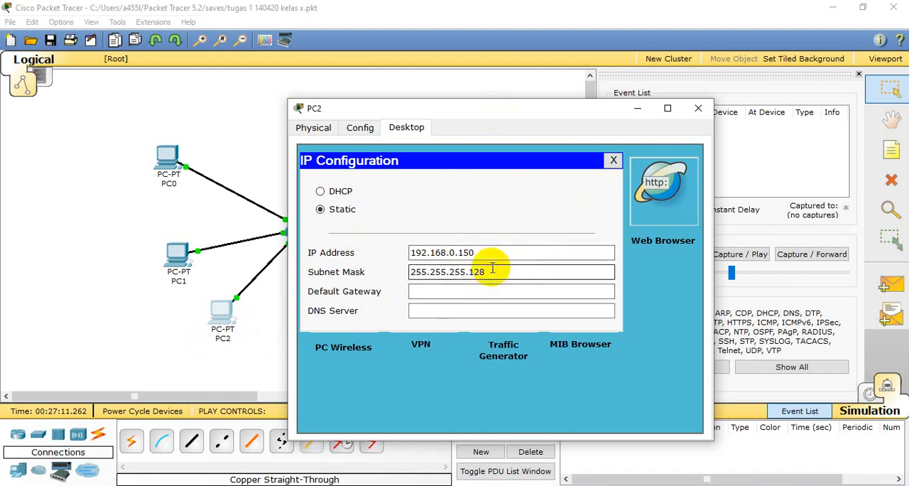
left_click(697, 108)
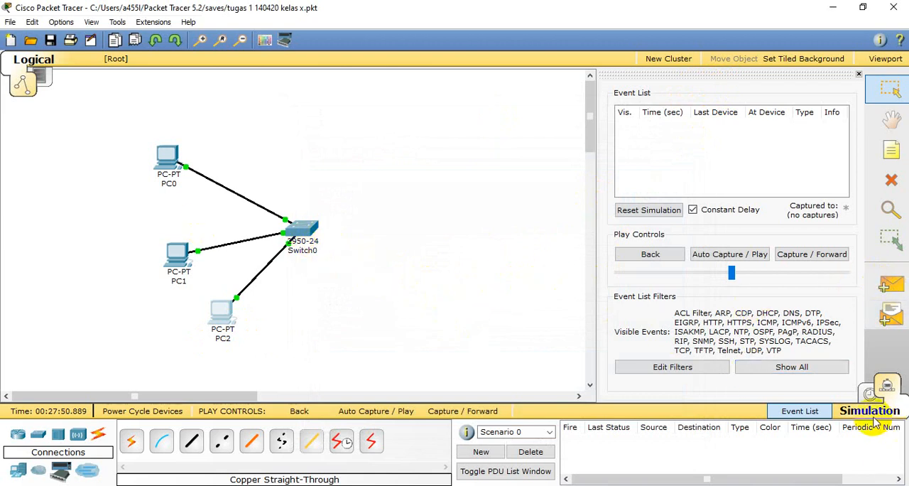
- Simulate a simple PDU from PC0 to PC1 with Auto Capture / Play and delete the scenario's PDUs
left_click(890, 285)
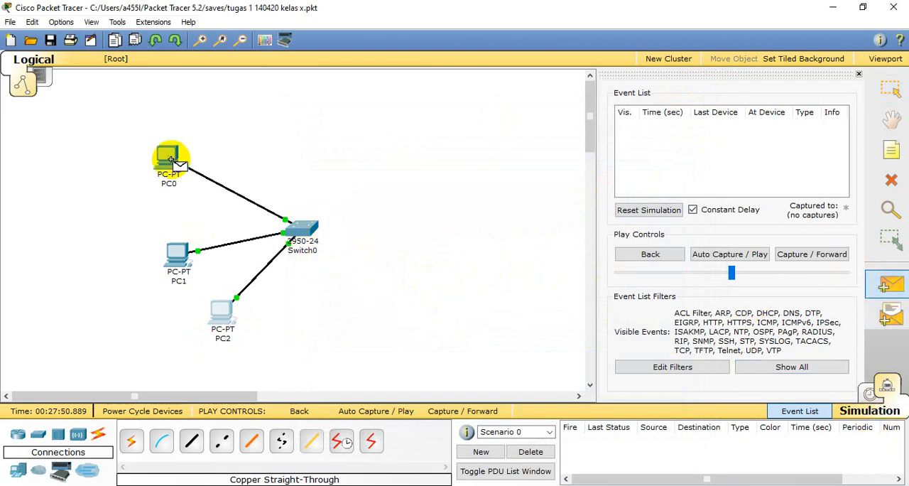
left_click(177, 269)
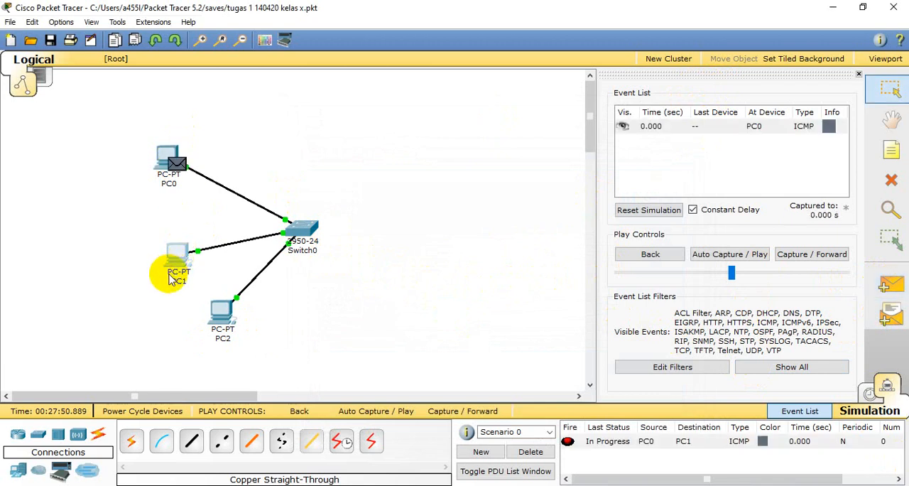
left_click(730, 257)
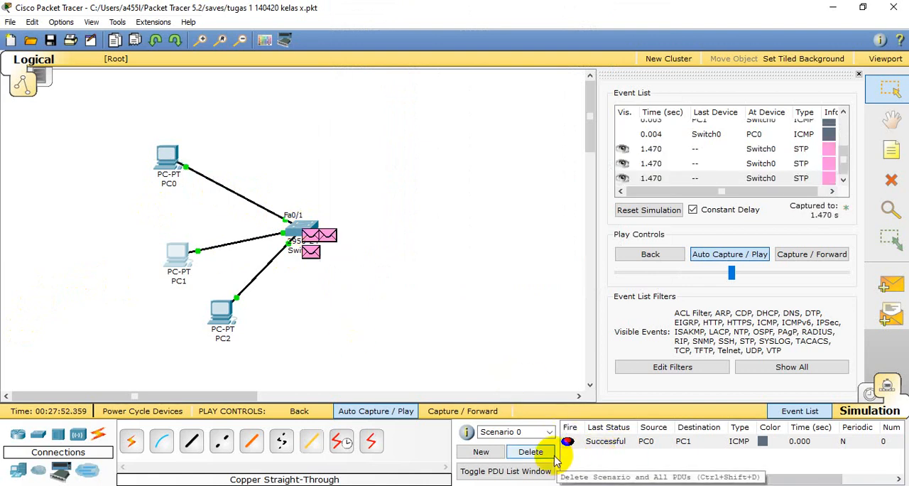
left_click(532, 452)
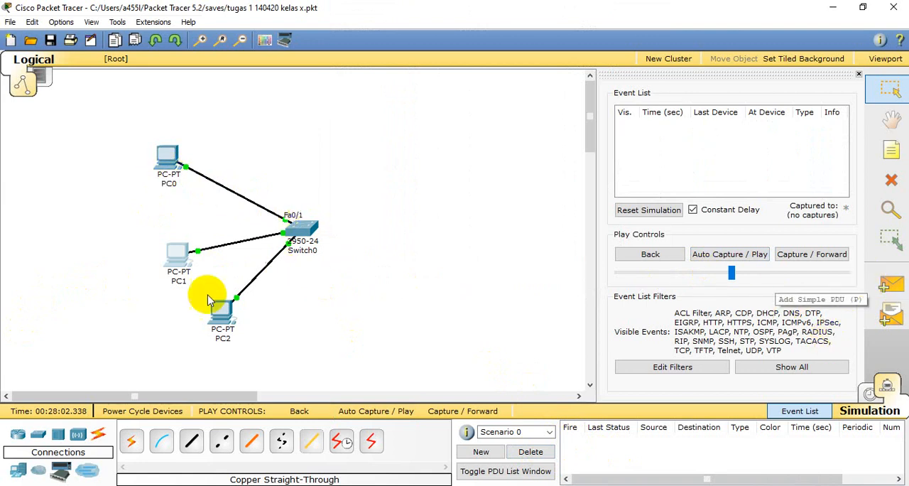
- Create a simple PDU from PC0 to PC2 in Simulation mode and delete it
left_click(887, 286)
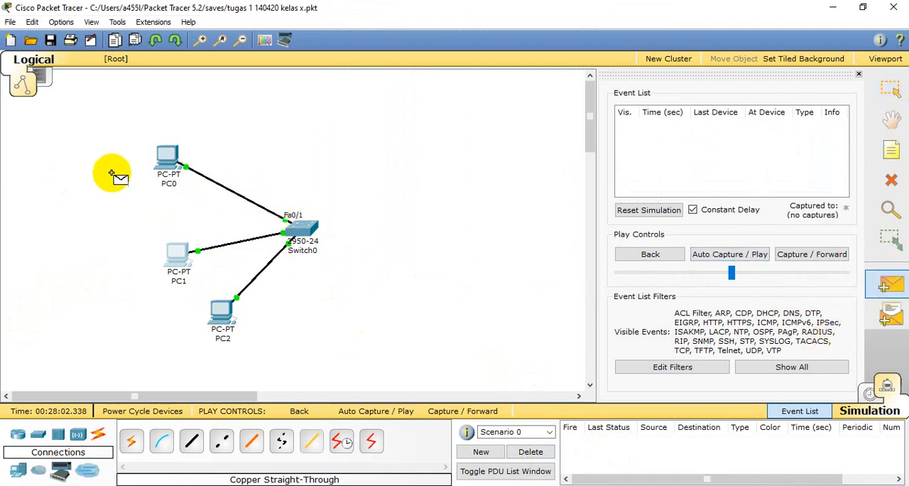
left_click(229, 315)
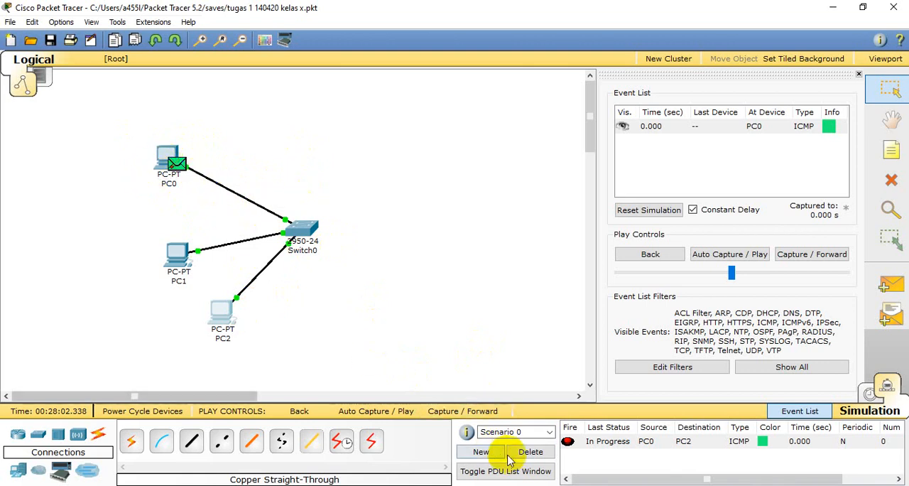
left_click(529, 453)
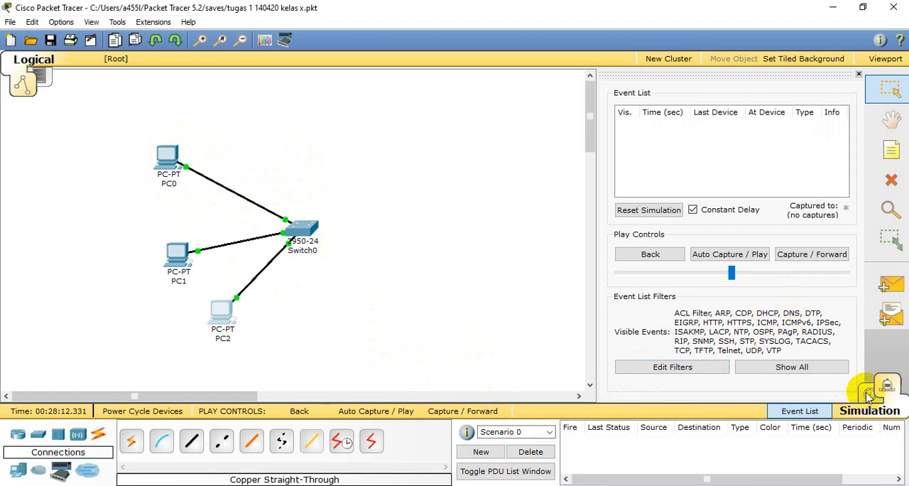
- Switch to Realtime mode and test a simple PDU from PC0 to PC1, clearing it from the PDU list
left_click(869, 394)
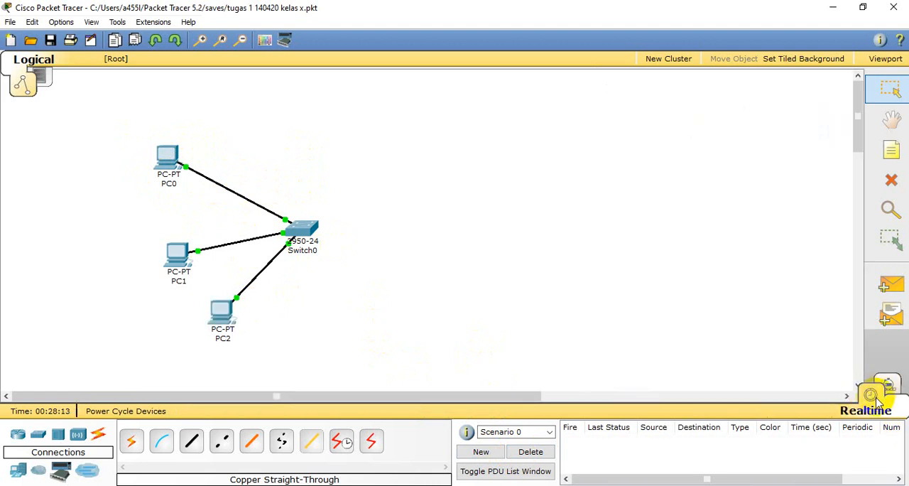
left_click(890, 284)
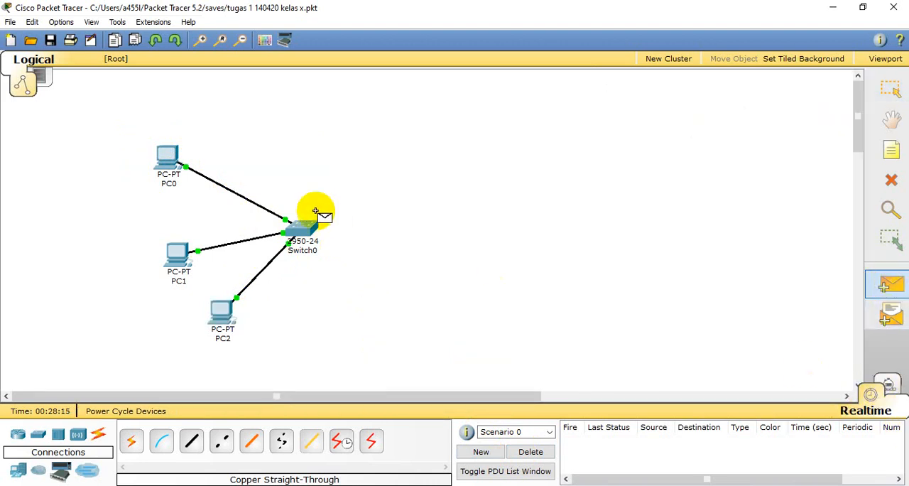
left_click(158, 156)
left_click(168, 260)
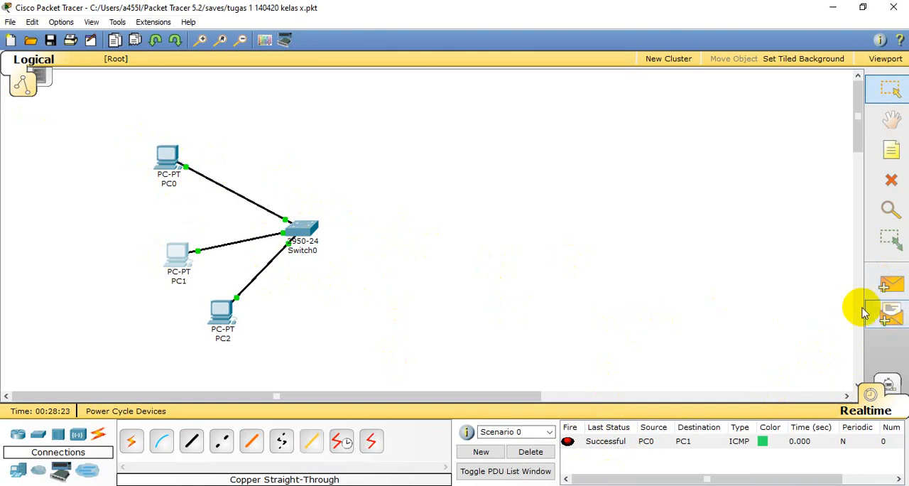
left_click(536, 452)
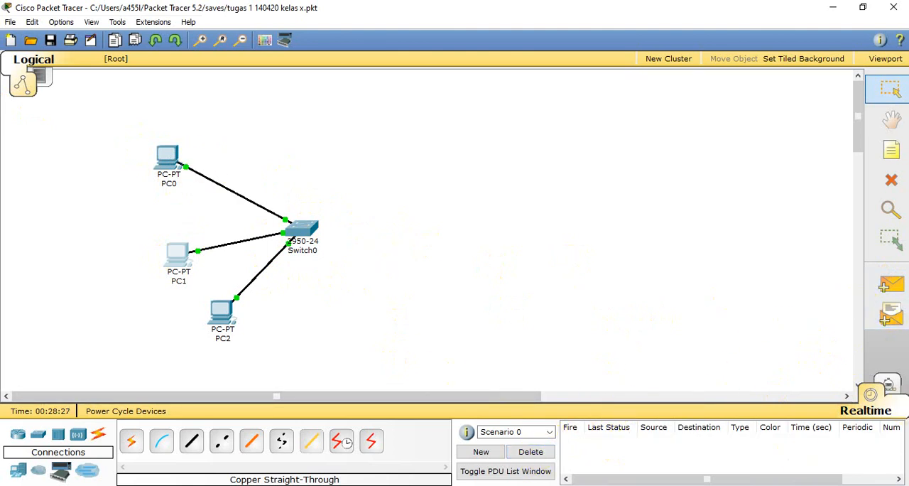
- Test a simple PDU from PC0 to PC2 in Realtime mode and delete it from the scenario
left_click(891, 284)
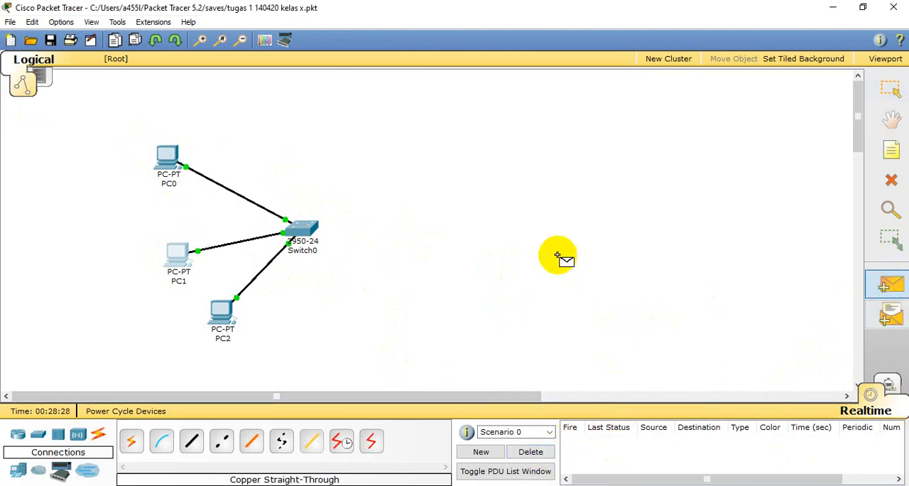
left_click(170, 159)
left_click(221, 323)
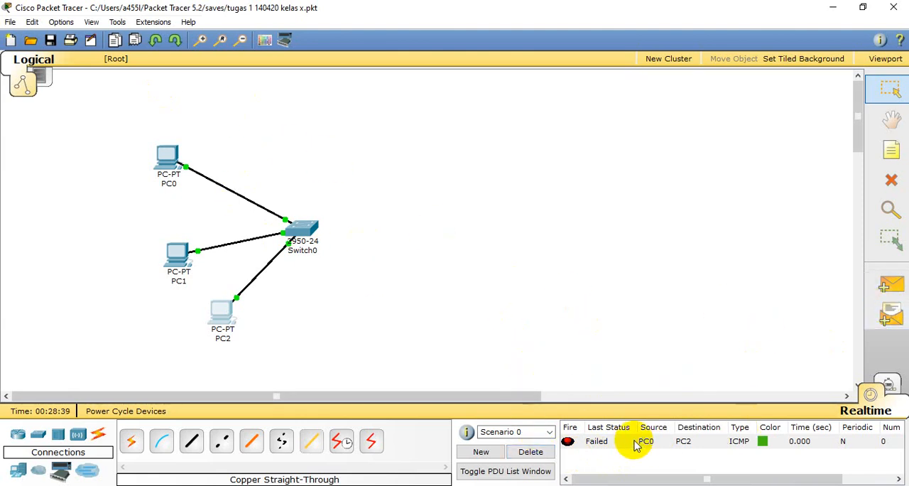
left_click(532, 453)
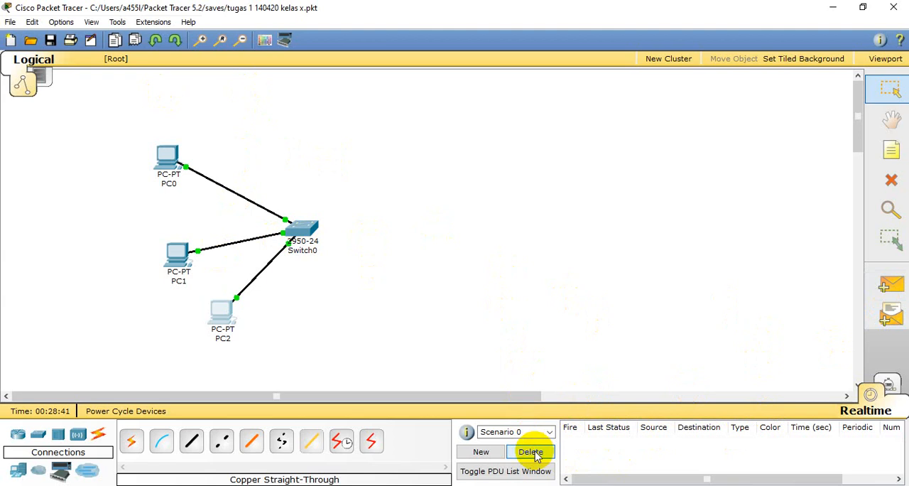
- Set PC2's static IP address to 192.168.0.4 and close its configuration window
left_click(224, 312)
left_click(58, 89)
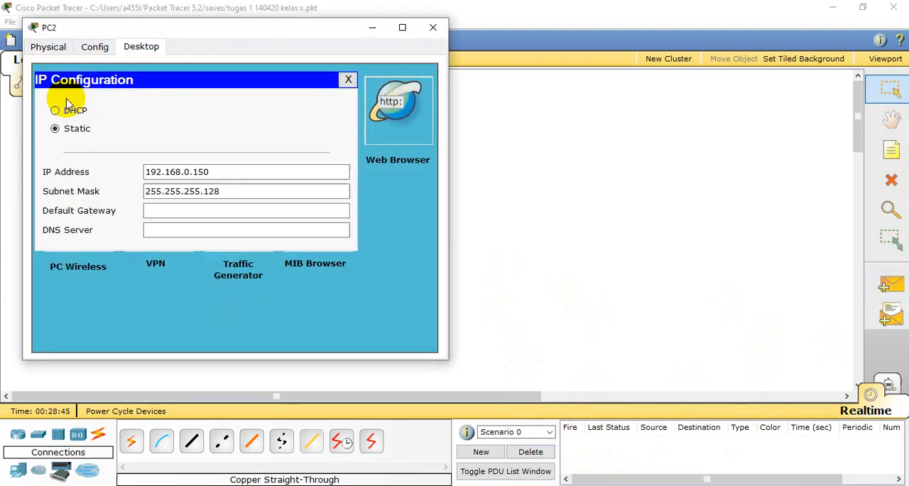
left_click_drag(193, 172, 223, 169)
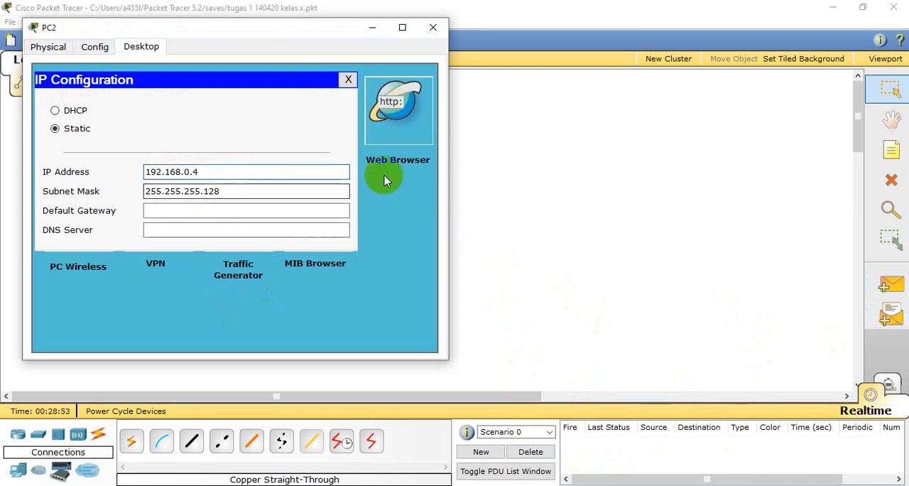
left_click(434, 29)
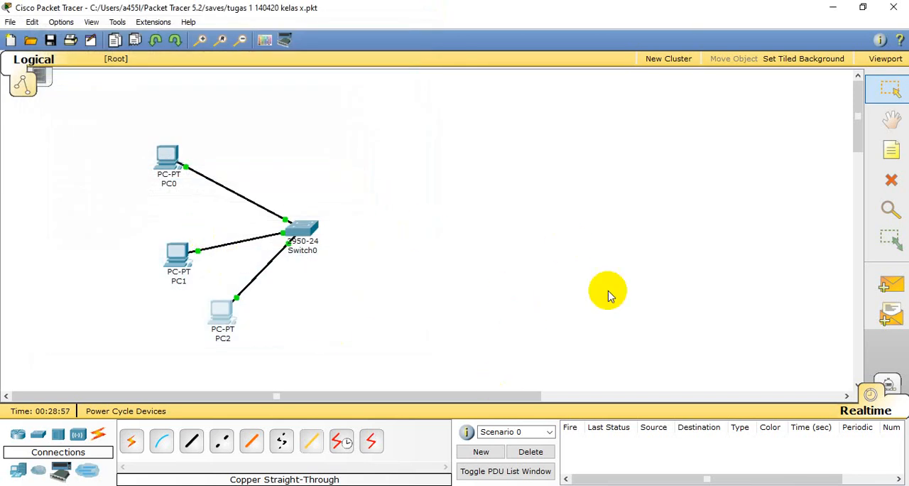
- Send a simple PDU from PC0 to PC2 to test the connection with PC2's new address
left_click(892, 288)
left_click(165, 158)
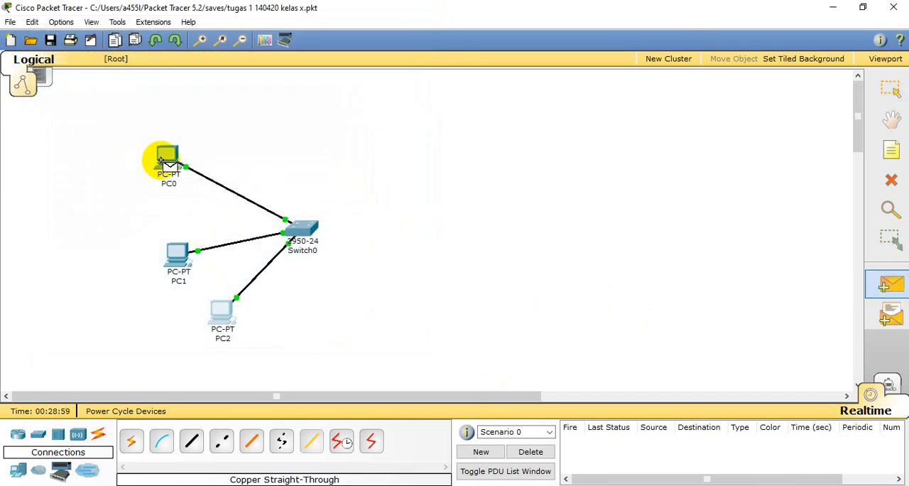
left_click(222, 319)
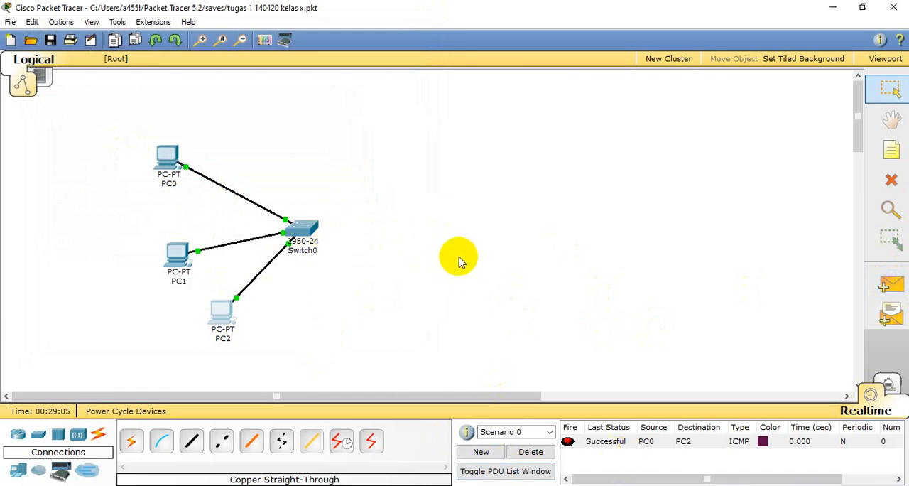
- Add three generic PC-PT end devices in a column on the side of Switch0 opposite the existing PCs
left_click(15, 474)
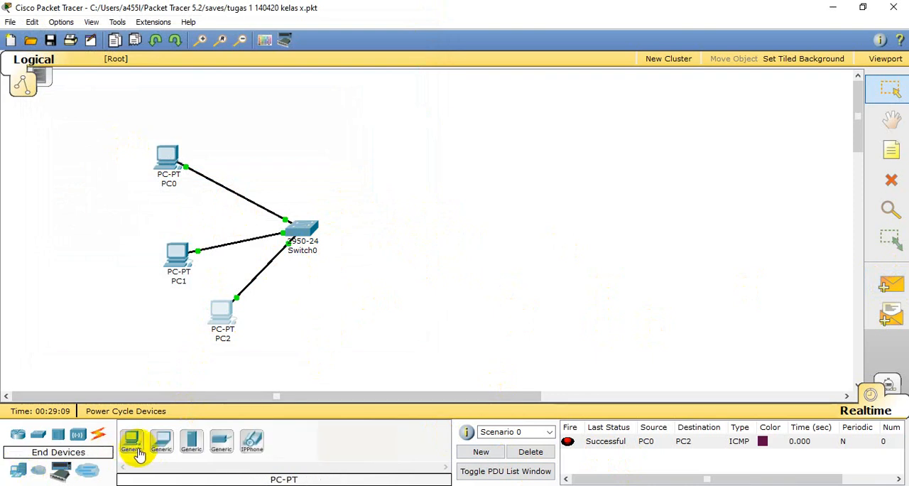
left_click(135, 443)
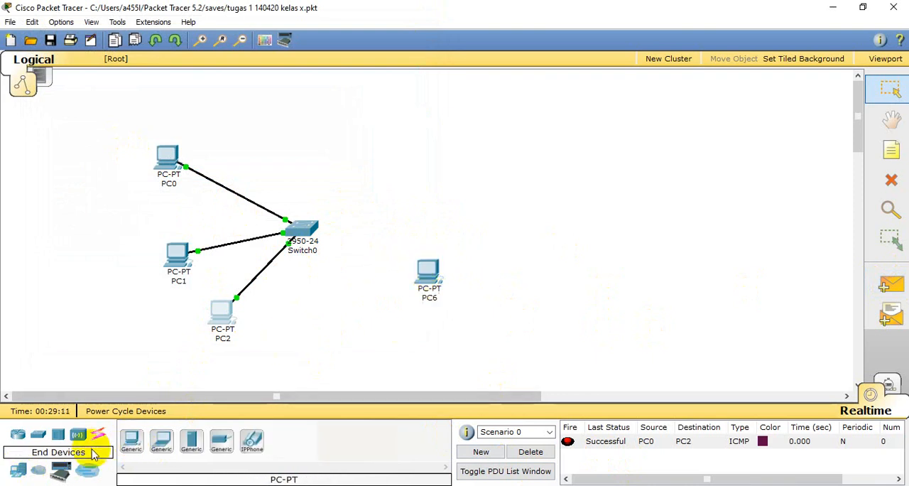
left_click(132, 441)
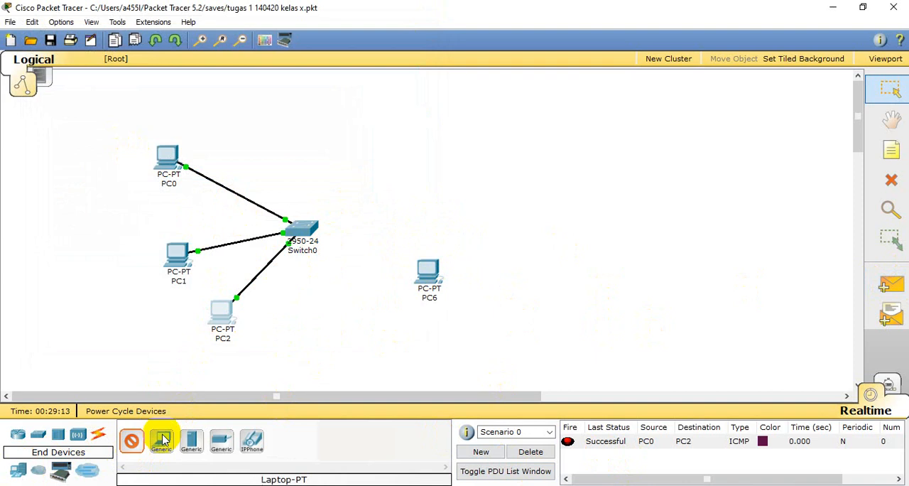
left_click(443, 198)
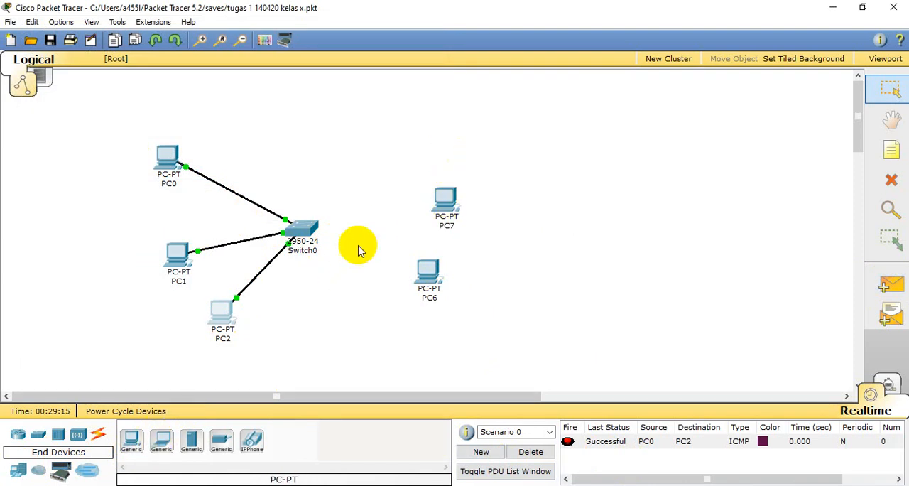
left_click(132, 440)
left_click(456, 142)
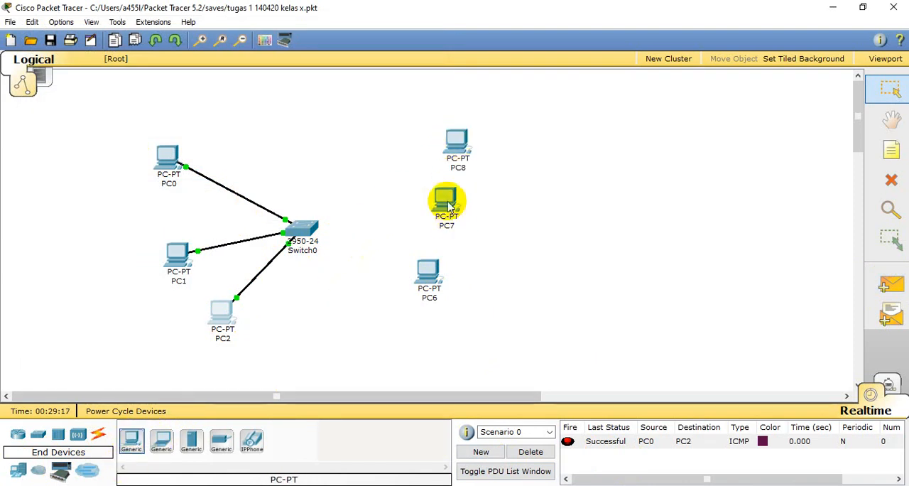
- Move the three new PCs farther from Switch0 and spread them out vertically
left_click_drag(446, 199, 507, 236)
left_click_drag(431, 291, 487, 317)
left_click_drag(459, 133, 488, 138)
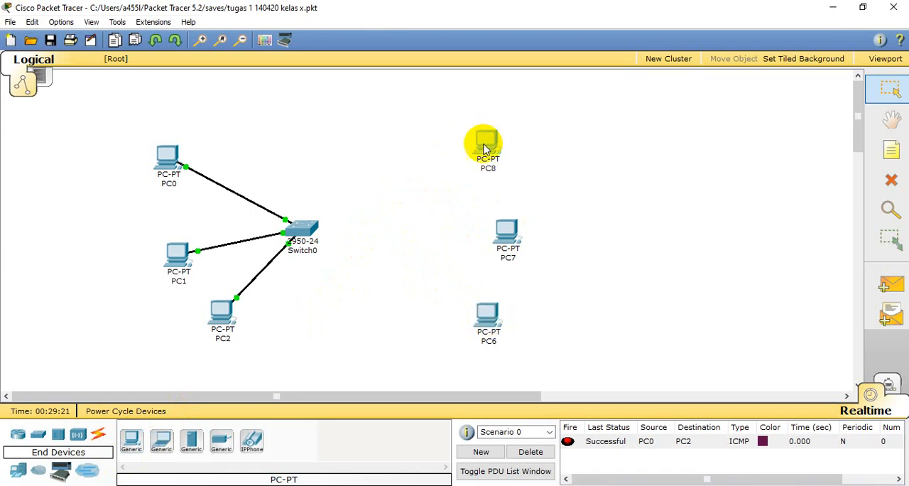
- Add a 2950-24 switch between Switch0 and the three new PCs, level with the middle PC
left_click(38, 438)
left_click(132, 440)
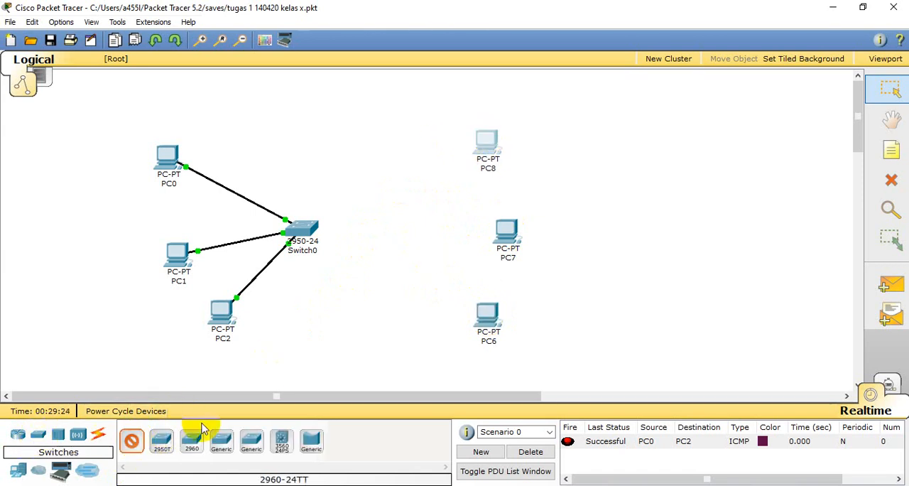
left_click(392, 208)
left_click_drag(391, 207, 391, 234)
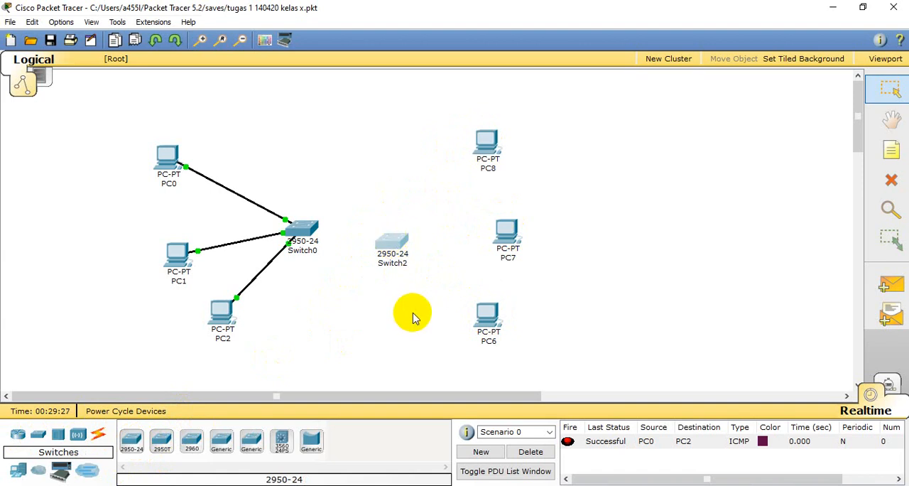
- Connect PC8's FastEthernet port to Switch2's FastEthernet0/1 port with a copper straight-through cable
left_click(98, 434)
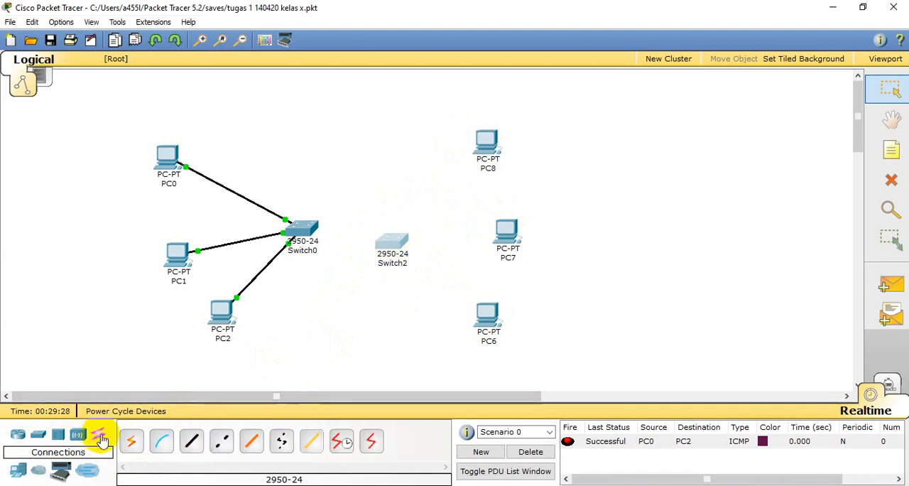
left_click(186, 451)
left_click(484, 145)
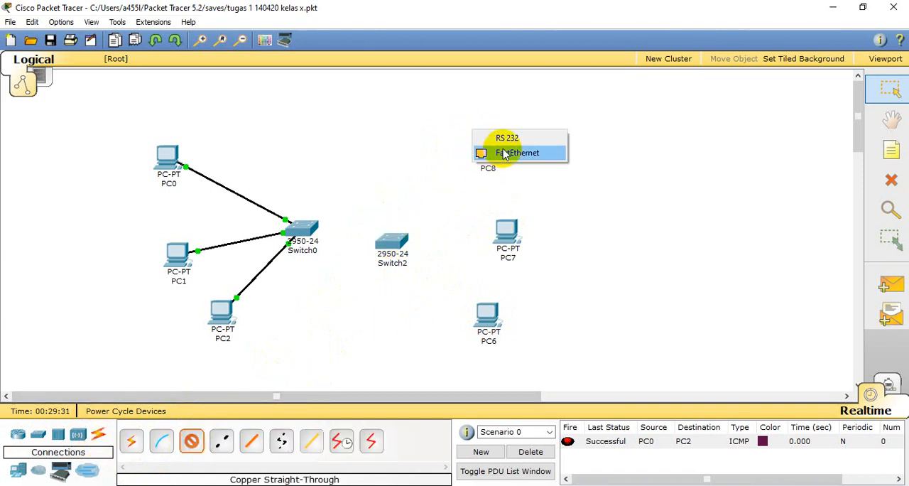
left_click(503, 154)
left_click(394, 242)
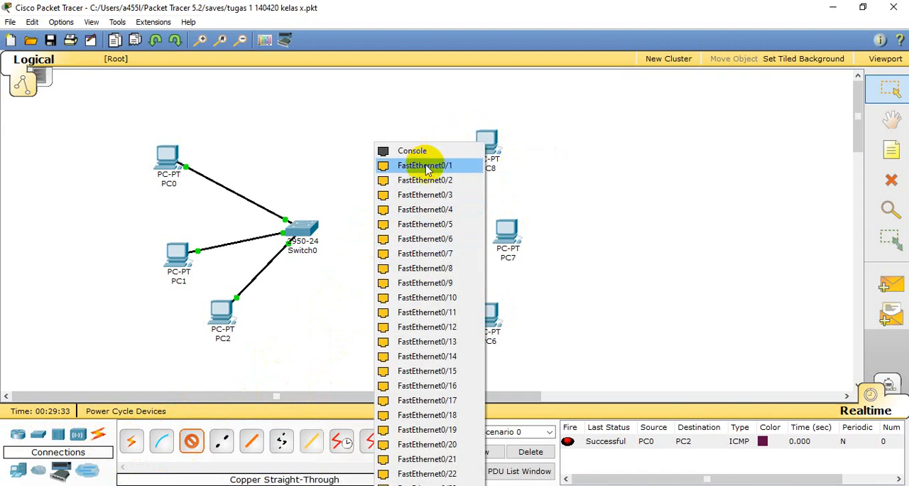
left_click(426, 169)
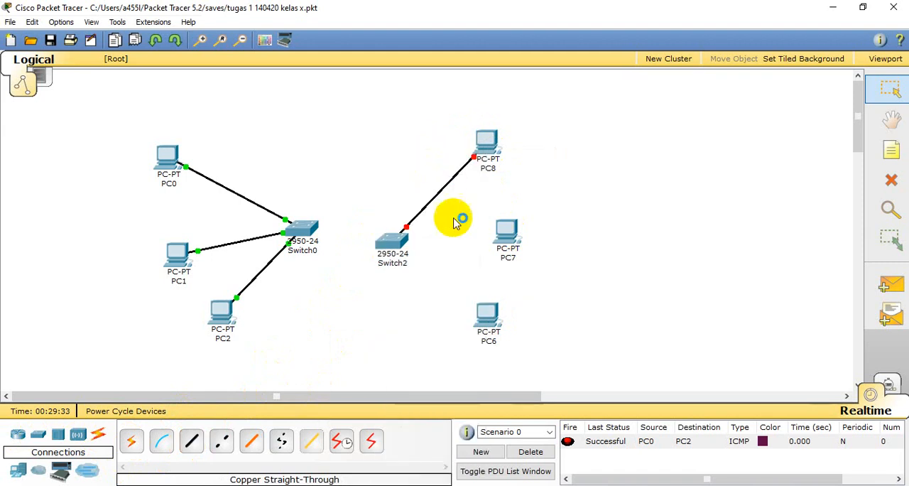
- Connect PC7 to a free FastEthernet port on Switch2 with a copper straight-through cable
left_click(195, 441)
left_click(511, 255)
left_click(523, 242)
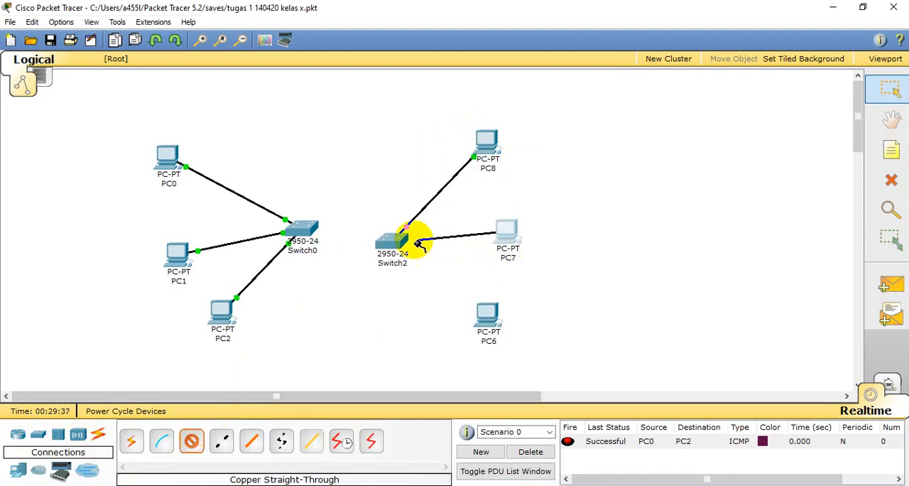
left_click(394, 240)
left_click(436, 179)
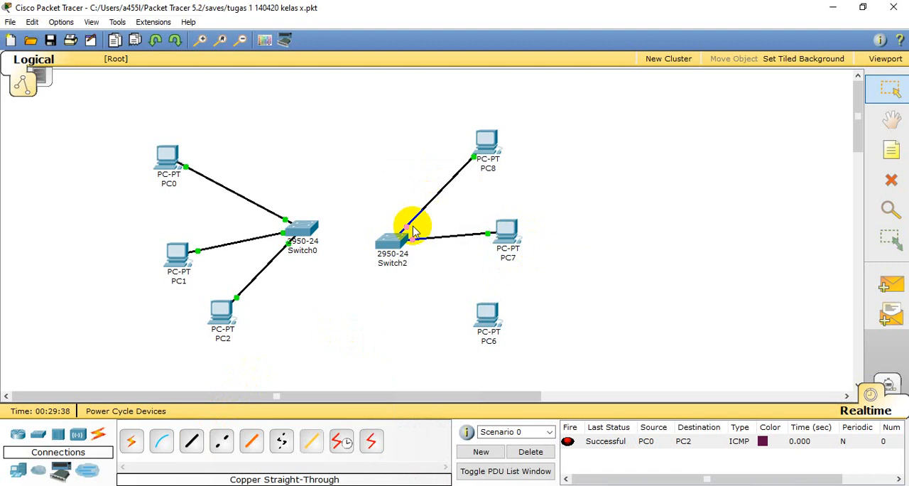
- Connect PC6's FastEthernet port to a free port on Switch2 with a copper straight-through cable
left_click(195, 441)
left_click(481, 321)
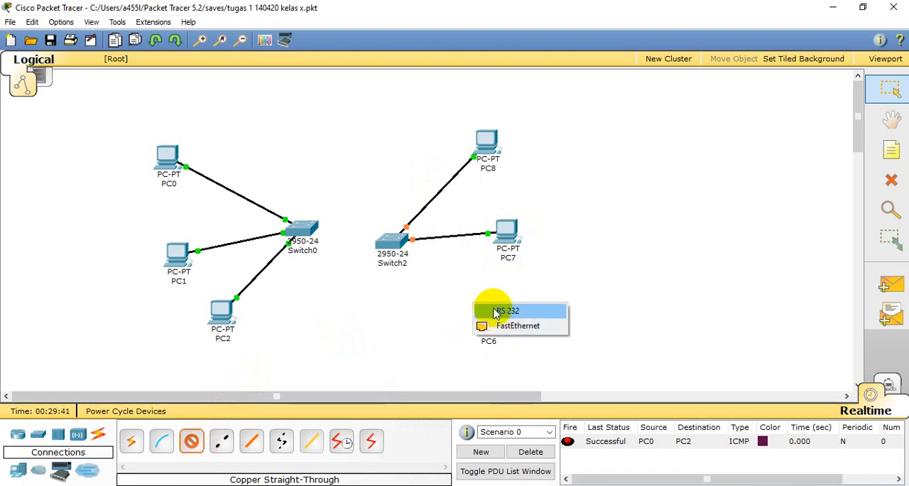
left_click(518, 325)
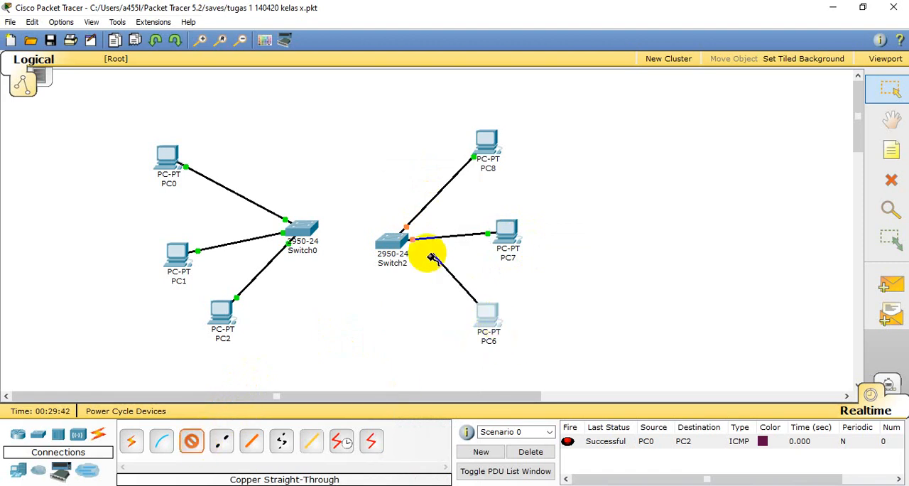
left_click(396, 240)
left_click(400, 193)
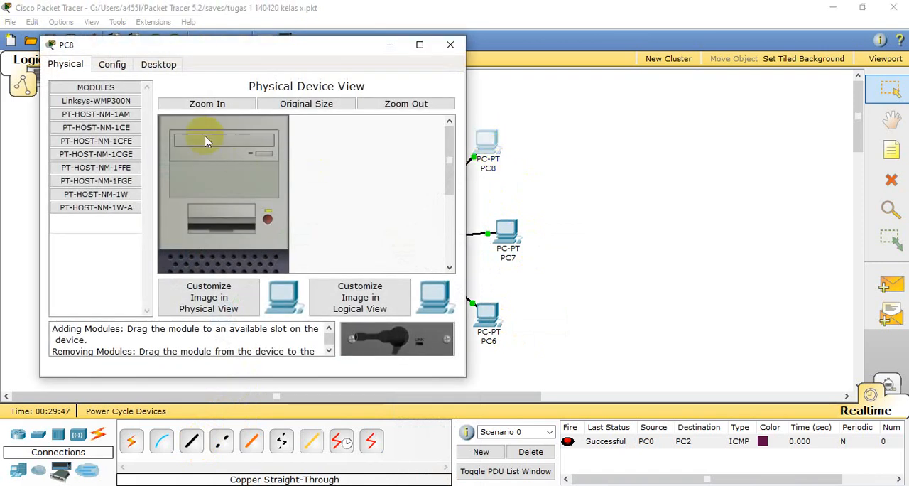
- Set PC8's static IP address to 192.168.0.150 with subnet mask 255.255.255.128, and close its configuration window
left_click(119, 63)
left_click(145, 63)
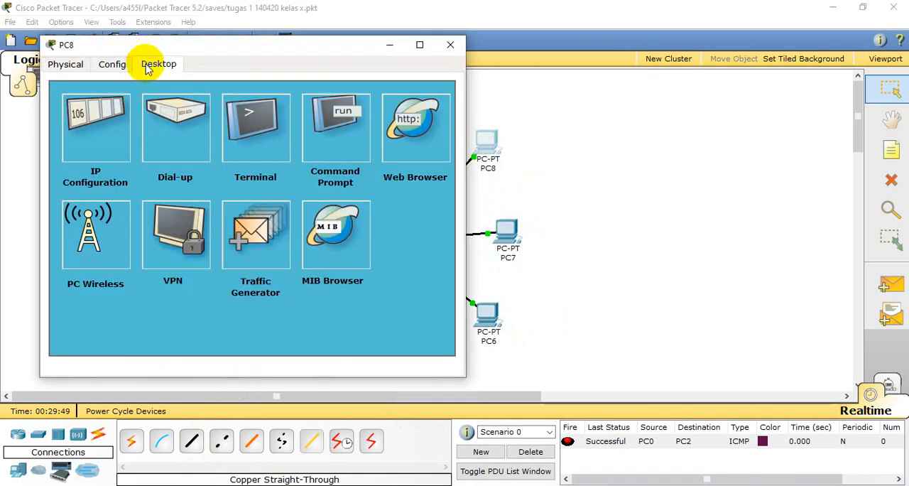
left_click(90, 119)
left_click(205, 190)
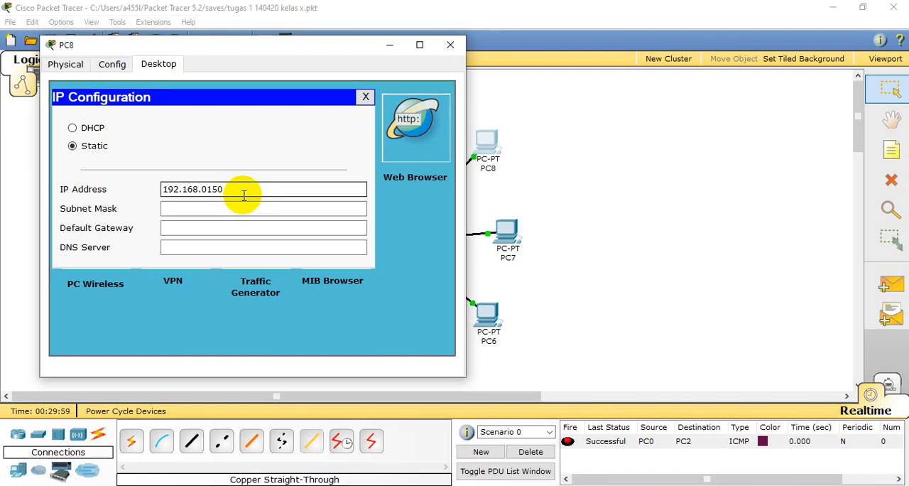
left_click(234, 211)
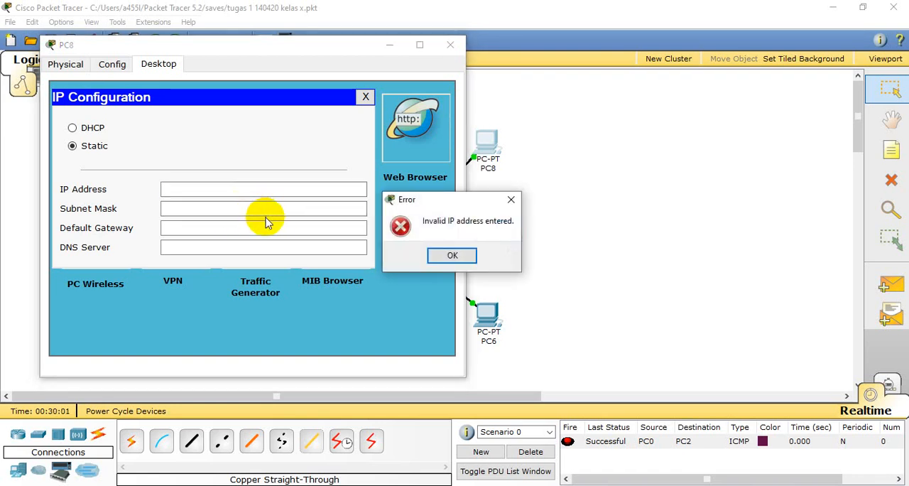
key("Return")
left_click(251, 188)
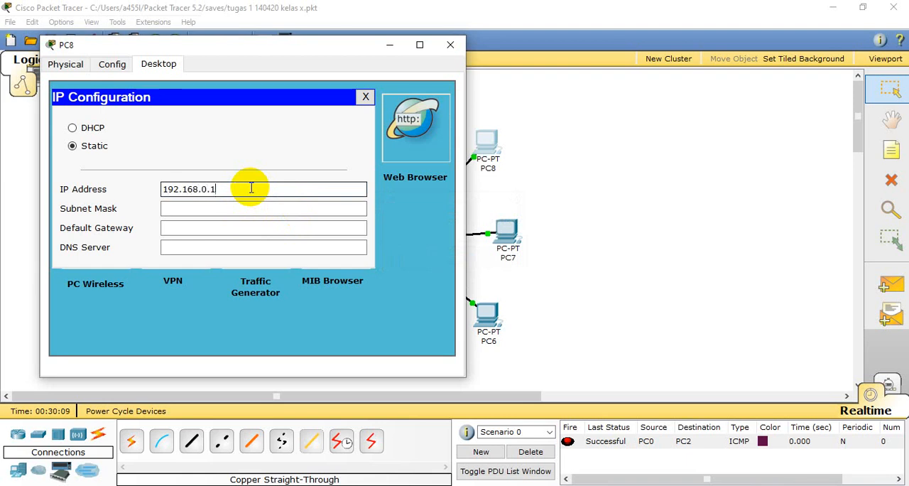
key("Tab")
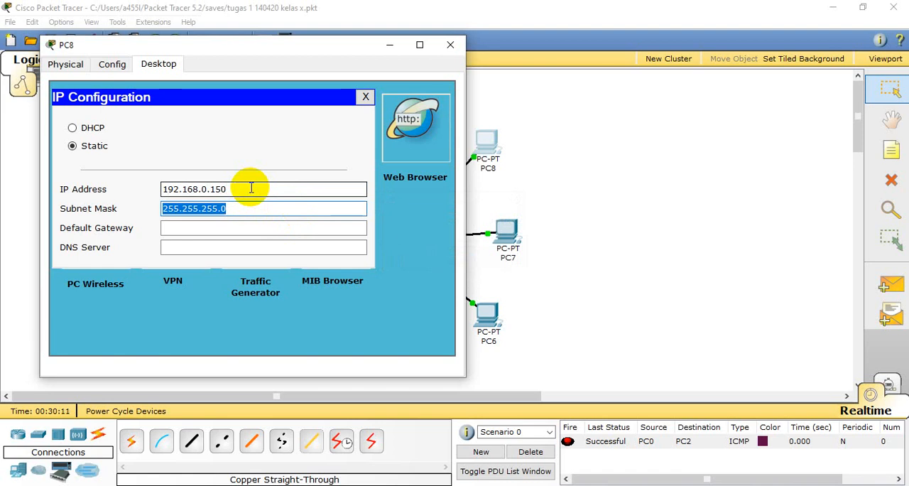
left_click(279, 206)
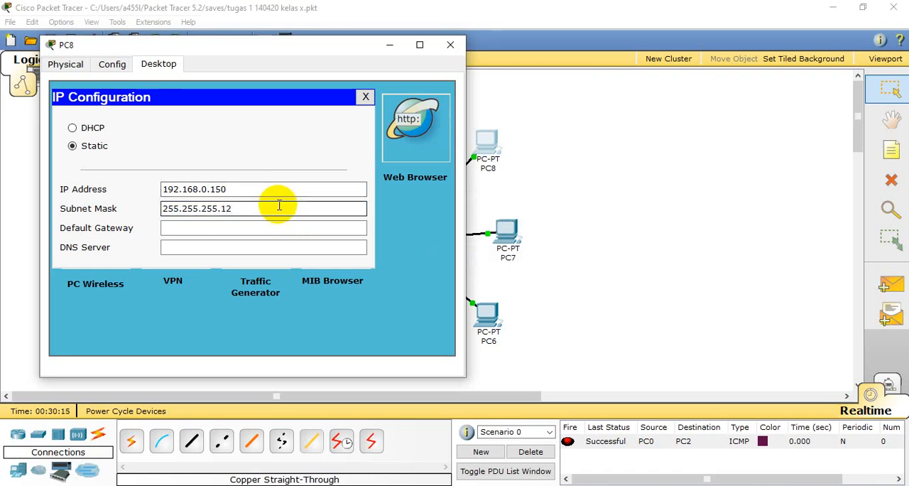
left_click(458, 49)
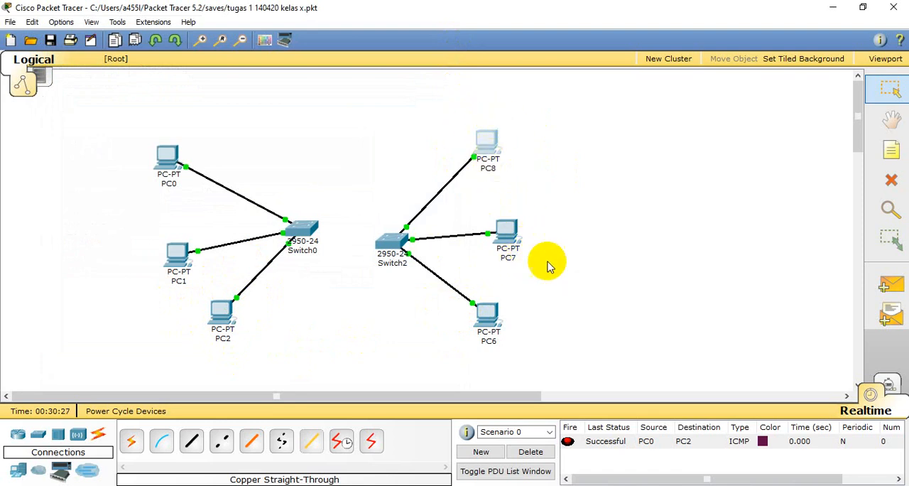
- Set PC7's static IP address to 192.168.0.151 with subnet mask 255.255.255.128, and close its configuration window
left_click(507, 233)
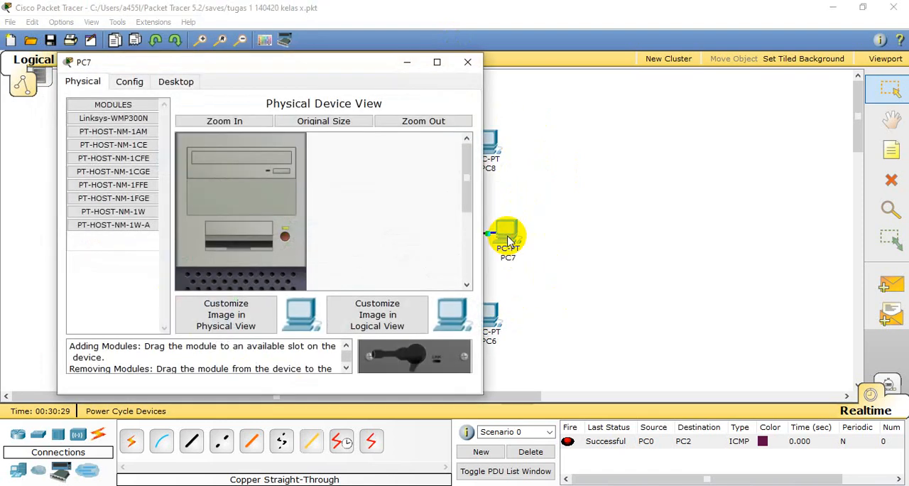
left_click(466, 65)
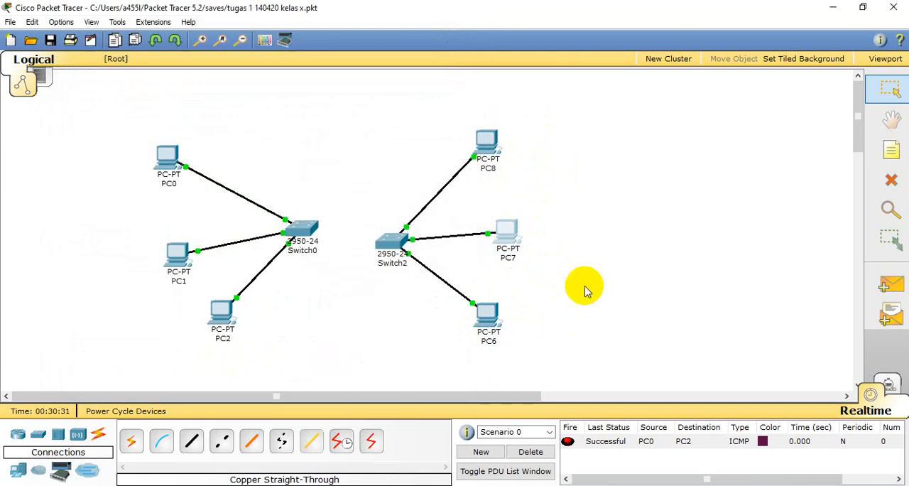
left_click(508, 231)
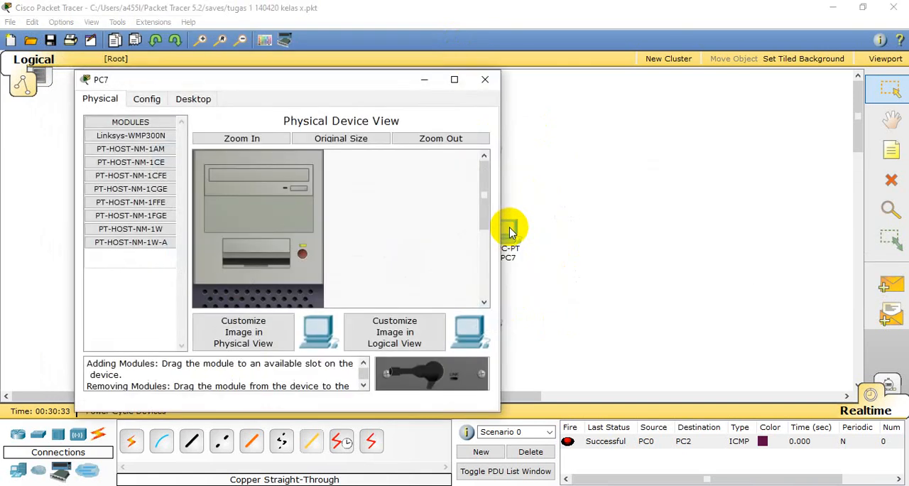
left_click(151, 100)
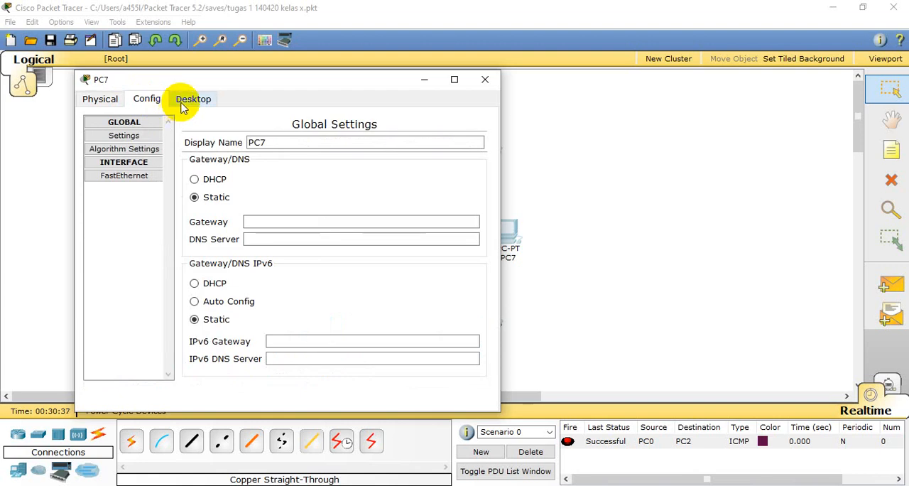
left_click(184, 107)
left_click(138, 148)
left_click(271, 221)
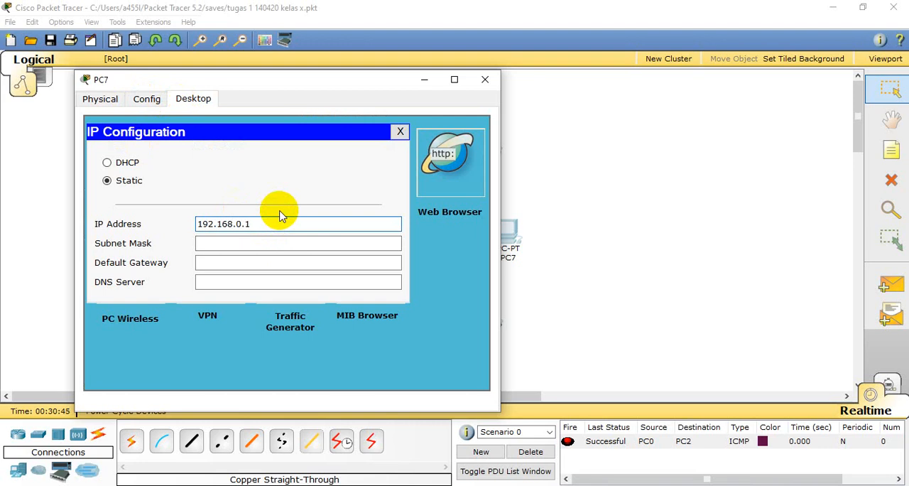
type("192.168.0.151")
key("Tab")
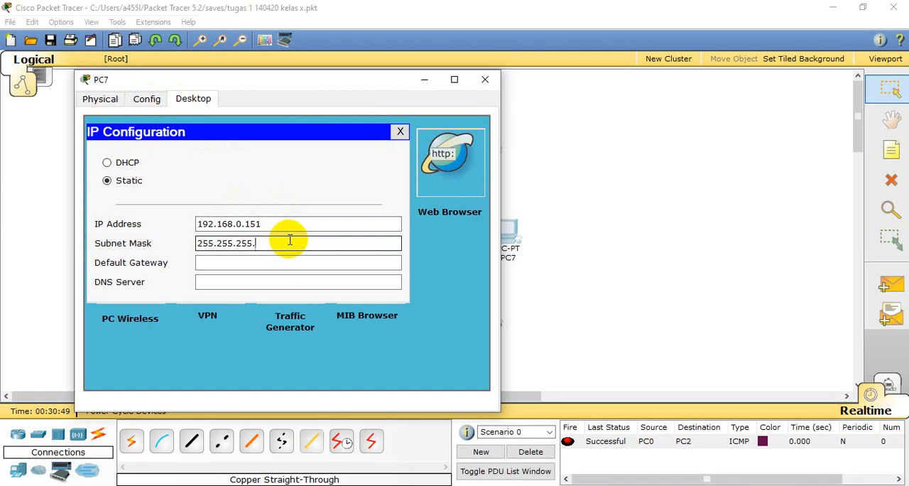
left_click(485, 79)
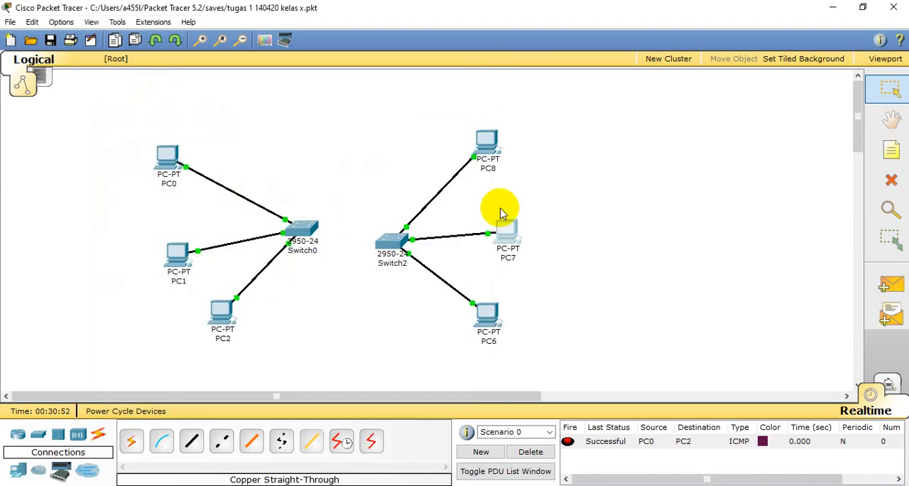
- Set PC6's static IP address to 192.168.0.152 with subnet mask 255.255.255.128, and close its configuration window
left_click(487, 316)
left_click(206, 116)
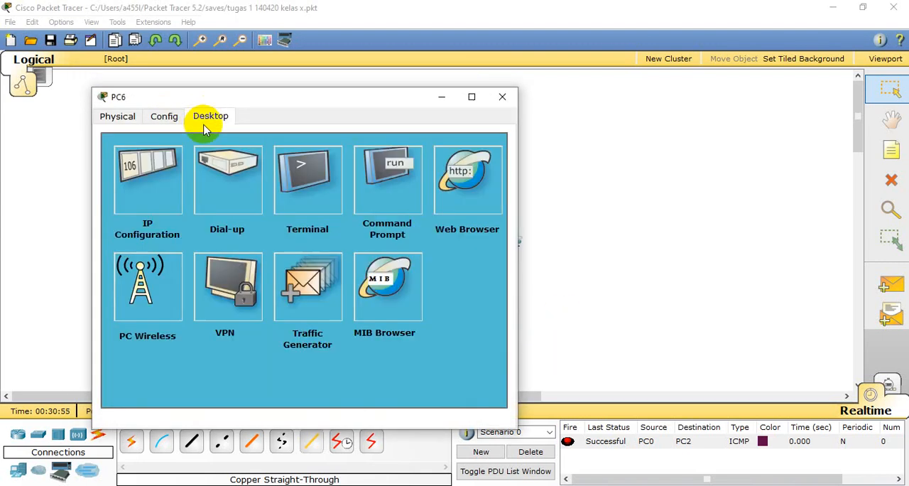
left_click(172, 168)
left_click(248, 240)
type("192.168.0.152")
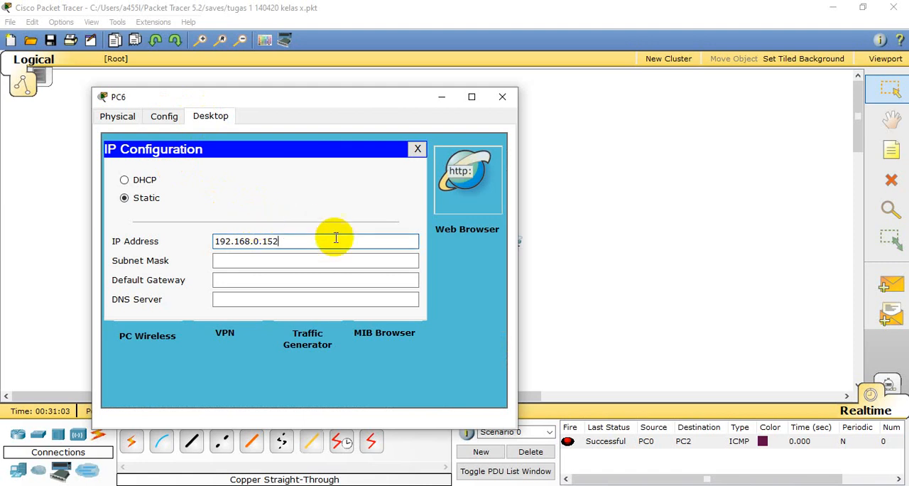
left_click(308, 264)
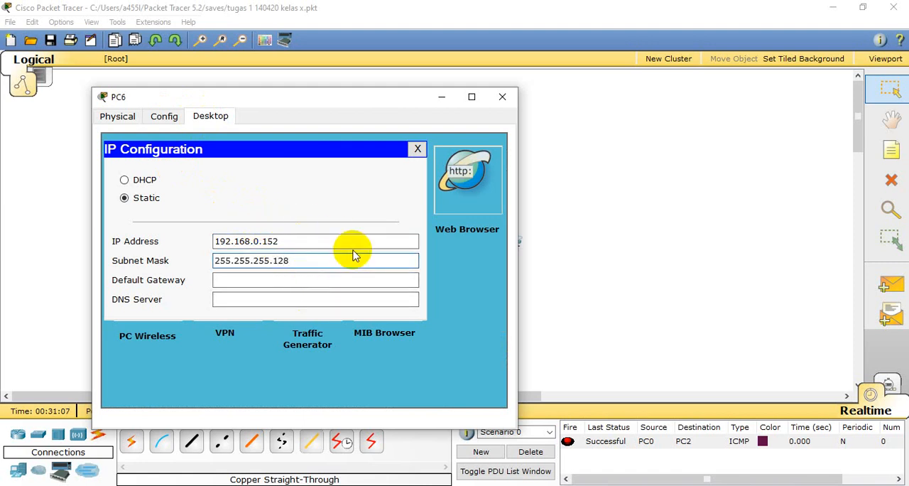
left_click(502, 97)
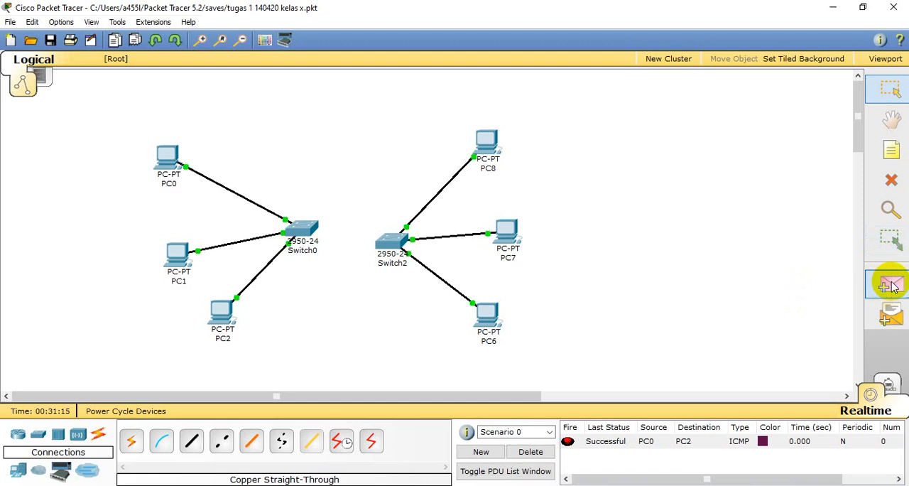
- Clear the Scenario 0 PDU list and send a simple PDU from PC8 to PC7
left_click(531, 452)
left_click(889, 284)
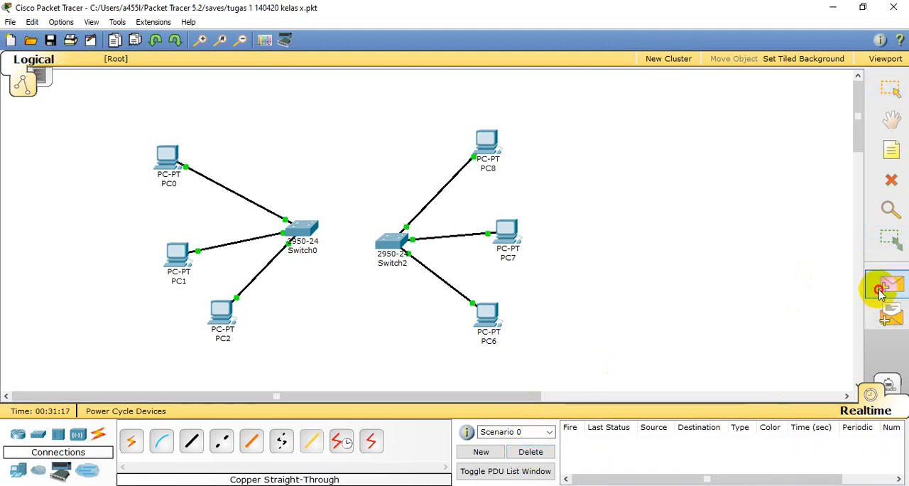
left_click(487, 139)
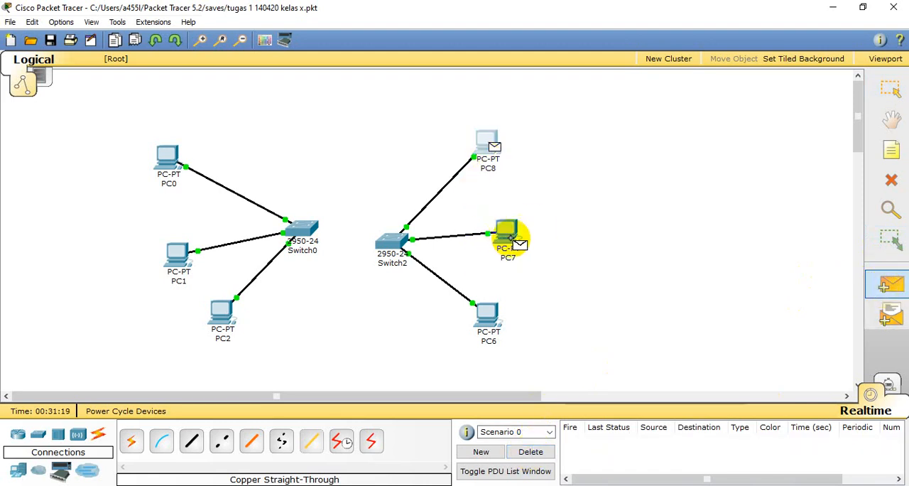
left_click(508, 237)
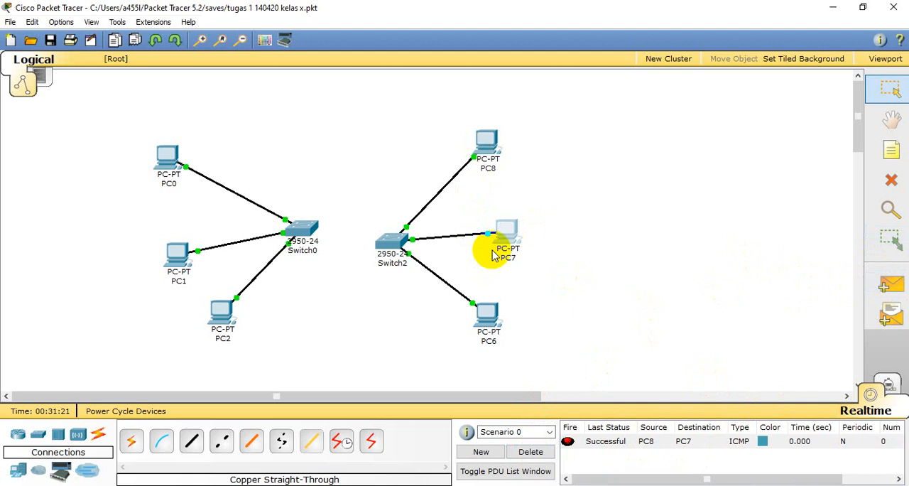
- Clear the earlier test from the PDU list and send a simple PDU from PC6 to PC8
left_click(889, 284)
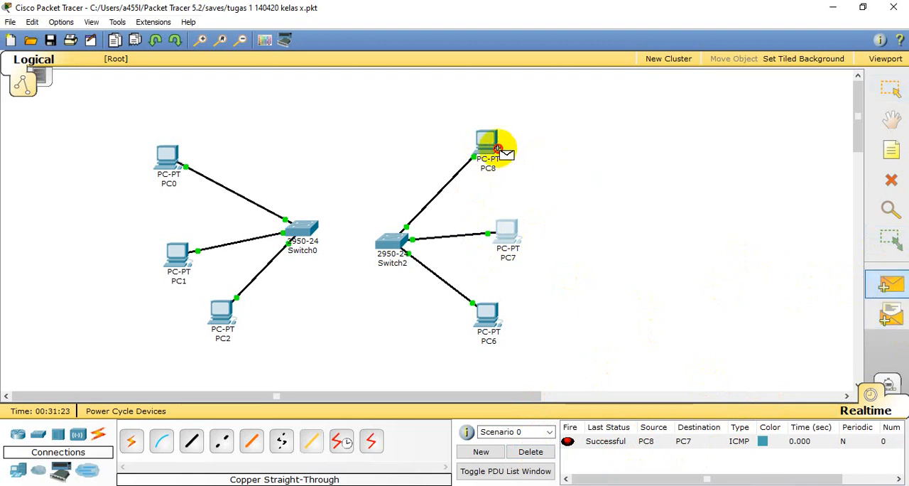
left_click(486, 316)
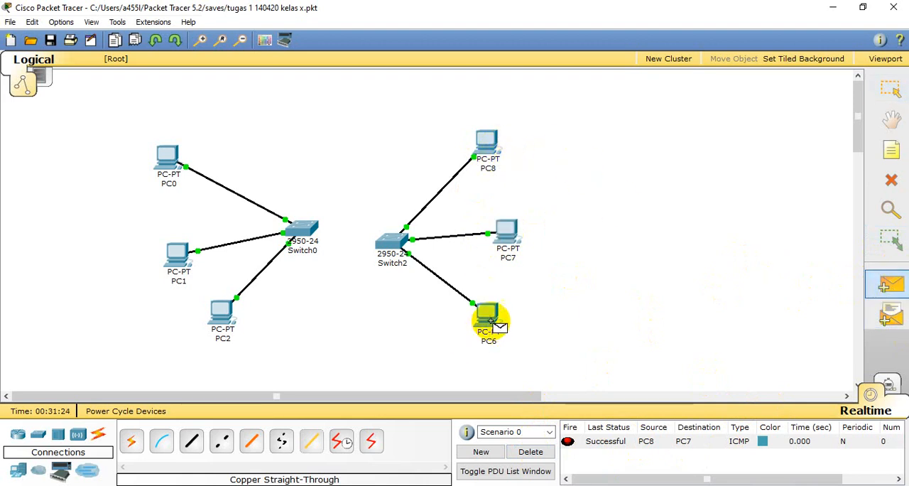
left_click(529, 452)
left_click(486, 138)
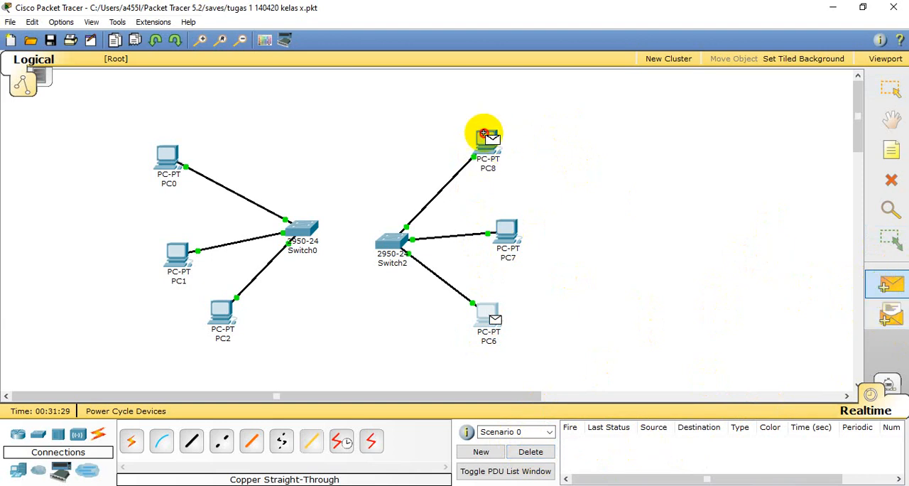
- Close PC6's window, clear the previous PDU result, and resend a simple PDU from PC6 to PC8
left_click(487, 313)
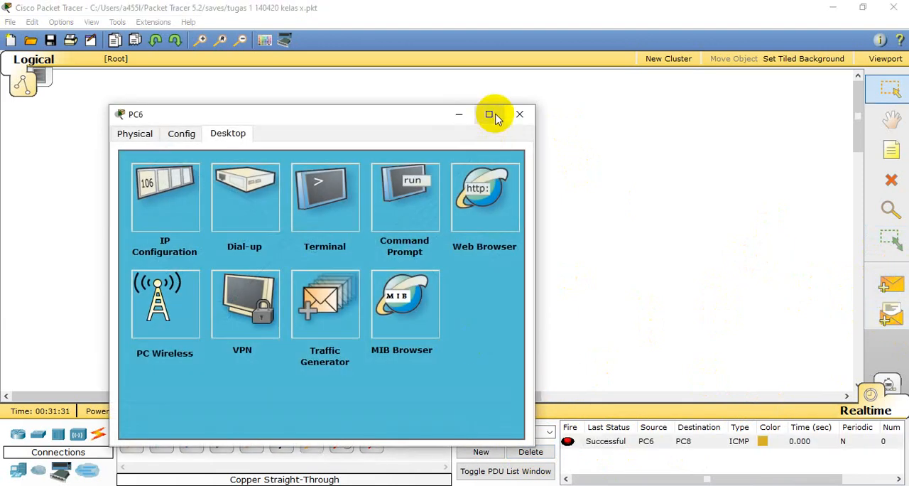
left_click(524, 114)
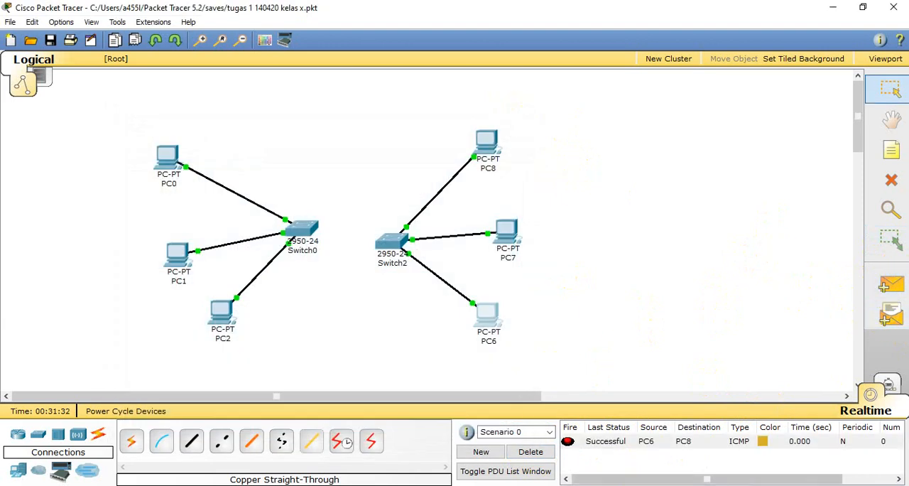
left_click(530, 452)
left_click(890, 285)
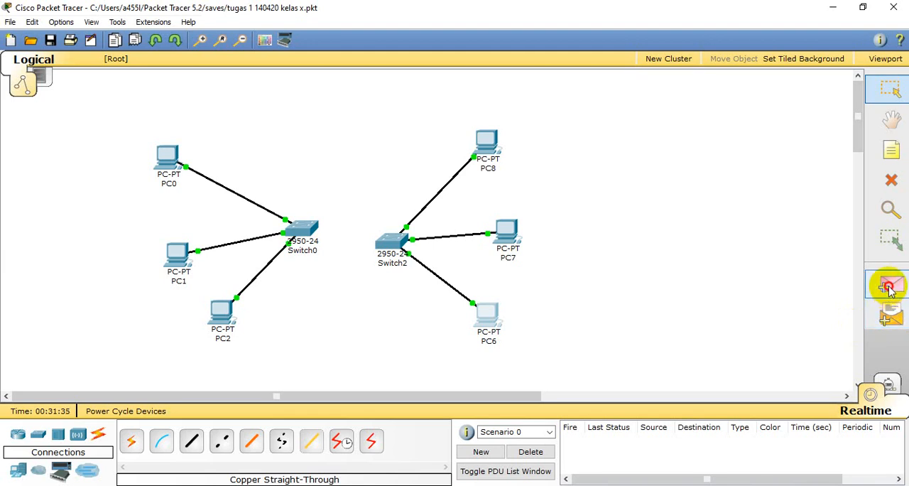
left_click(485, 314)
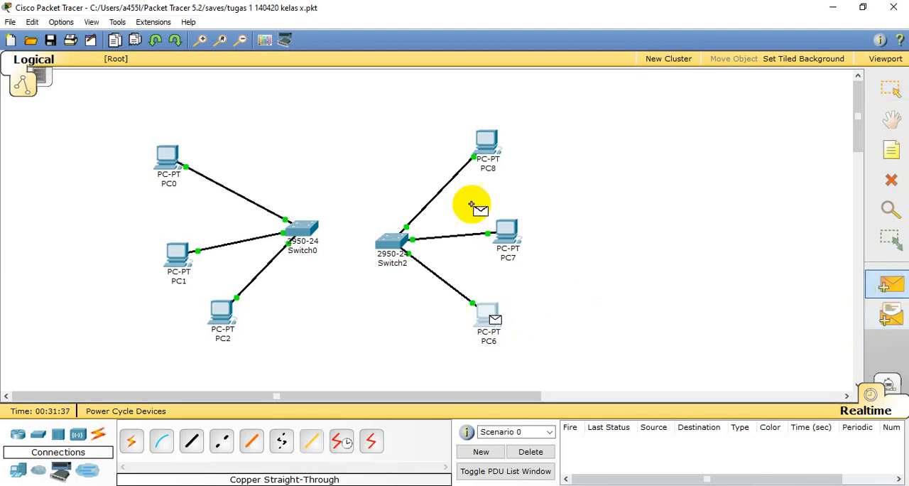
left_click(487, 142)
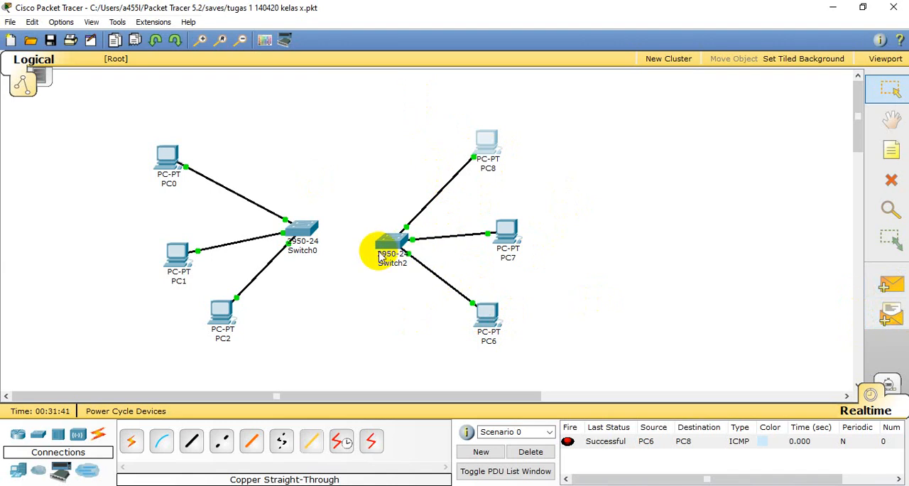
- Reposition Switch2 slightly higher and closer to PC6, PC7 and PC8 in the workspace
left_click_drag(384, 247, 397, 225)
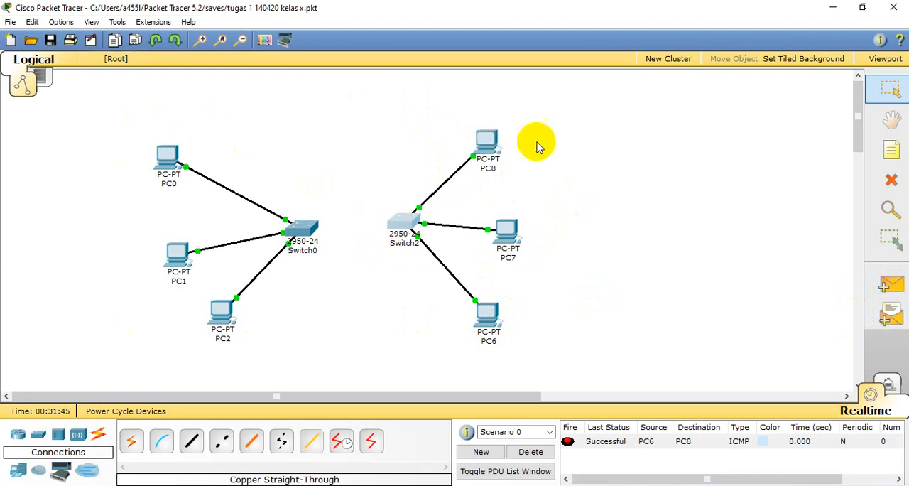
left_click_drag(406, 225, 417, 226)
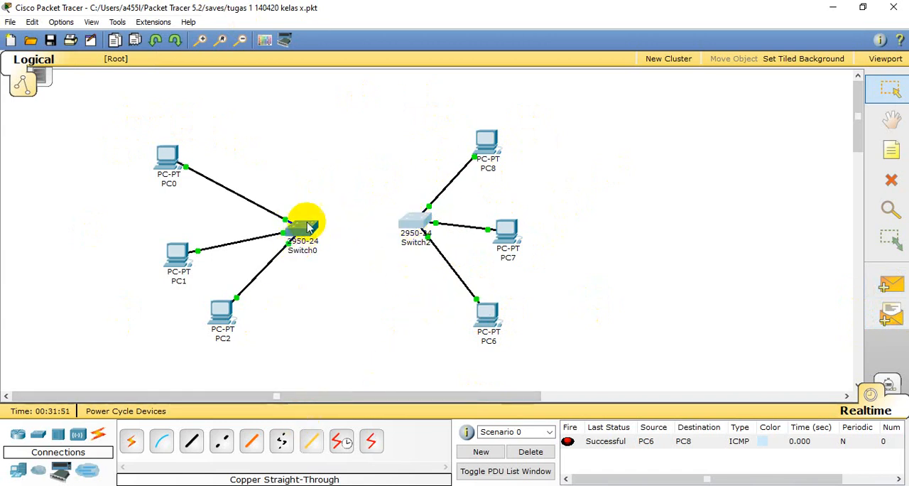
- Try linking Switch0's FastEthernet0/4 directly to Switch2 with a copper straight-through cable, and delete that cable
left_click(192, 441)
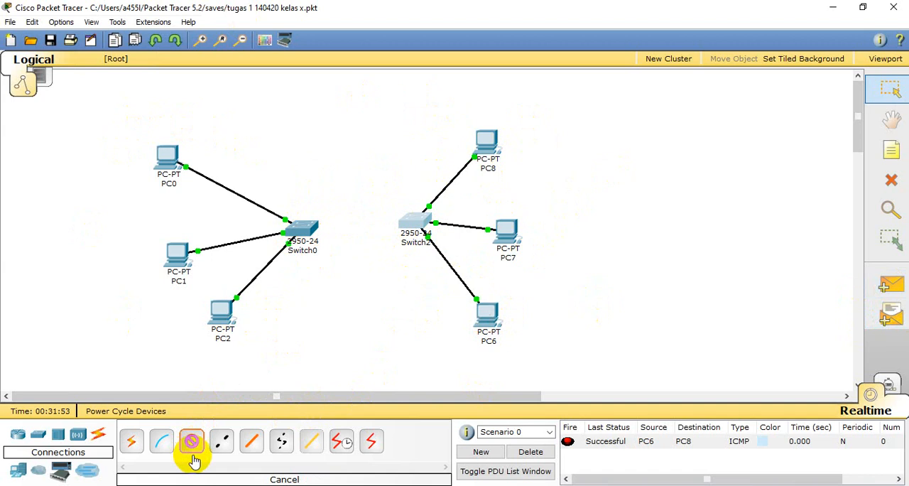
left_click(301, 225)
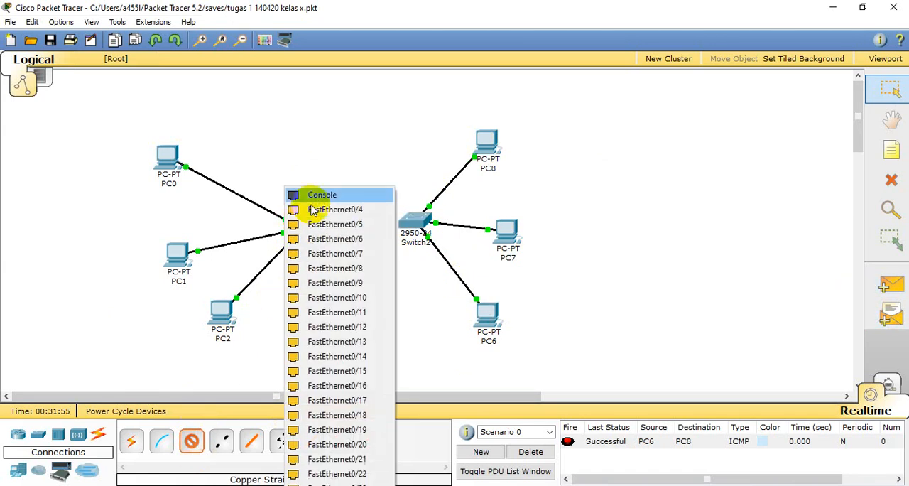
left_click(328, 209)
left_click(417, 218)
left_click(403, 207)
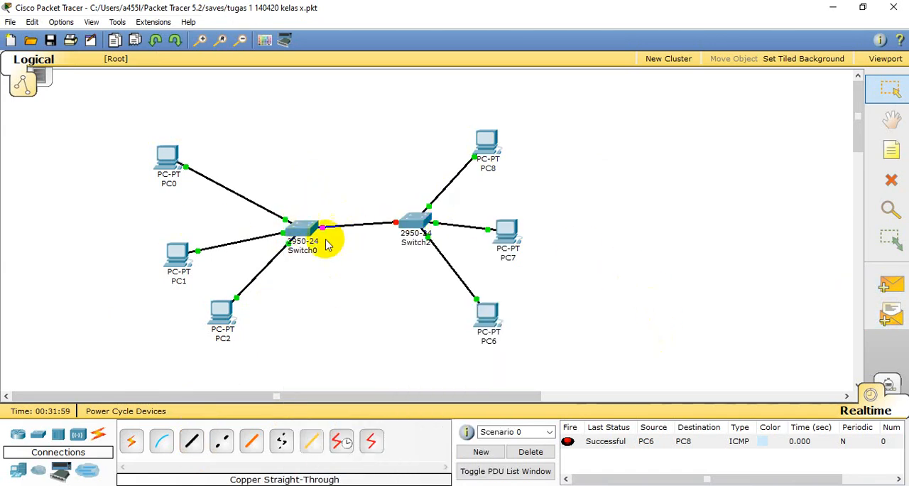
left_click(891, 180)
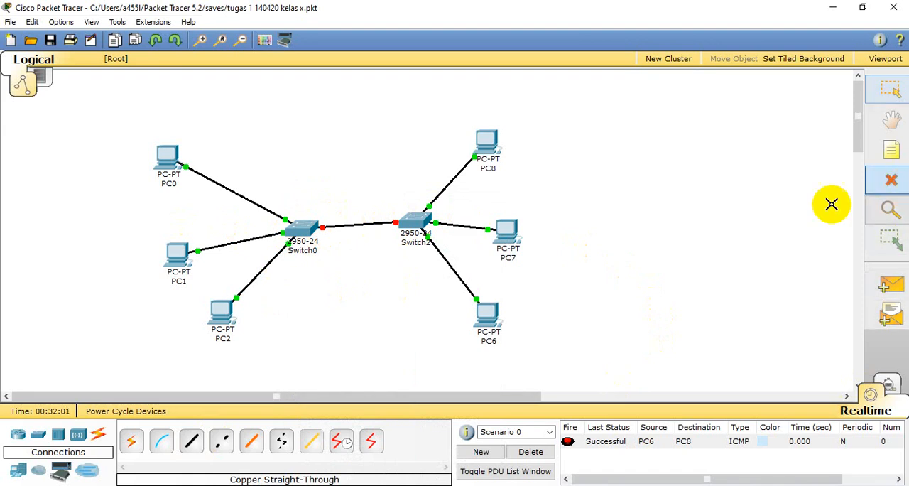
left_click(368, 230)
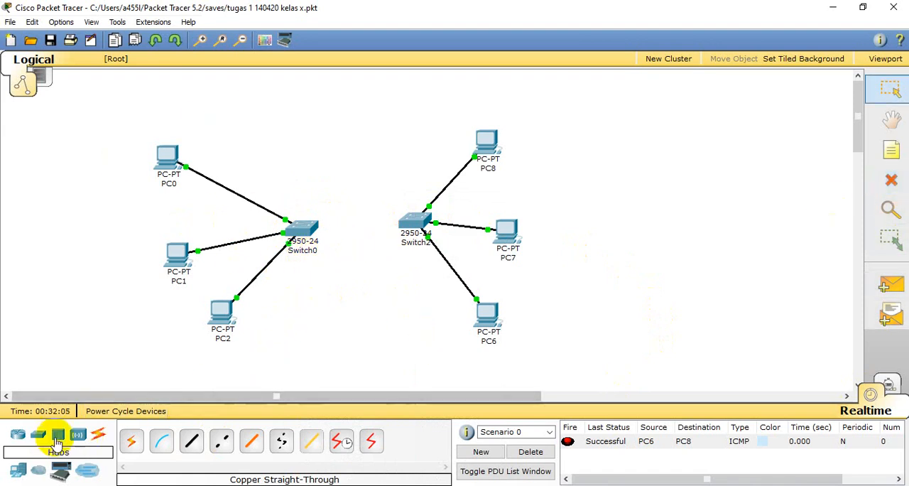
- Place an 1841 router between Switch0 and Switch2, slightly above them
left_click(21, 439)
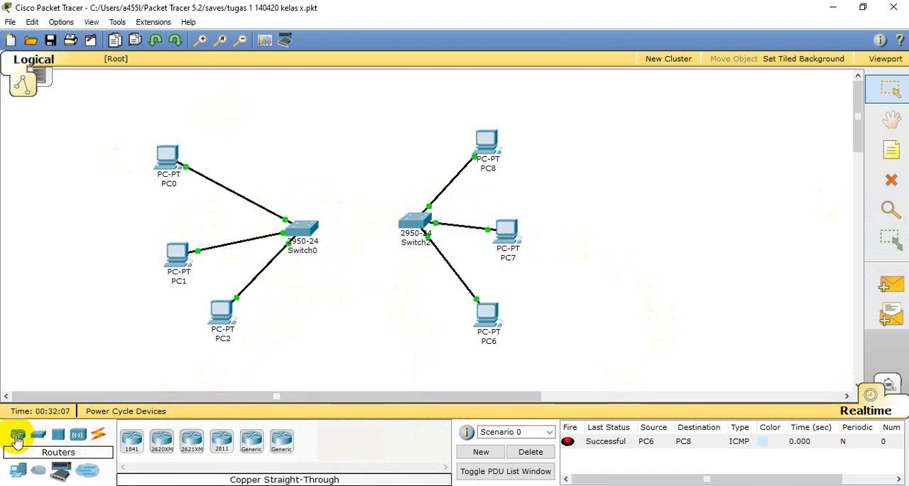
left_click(132, 440)
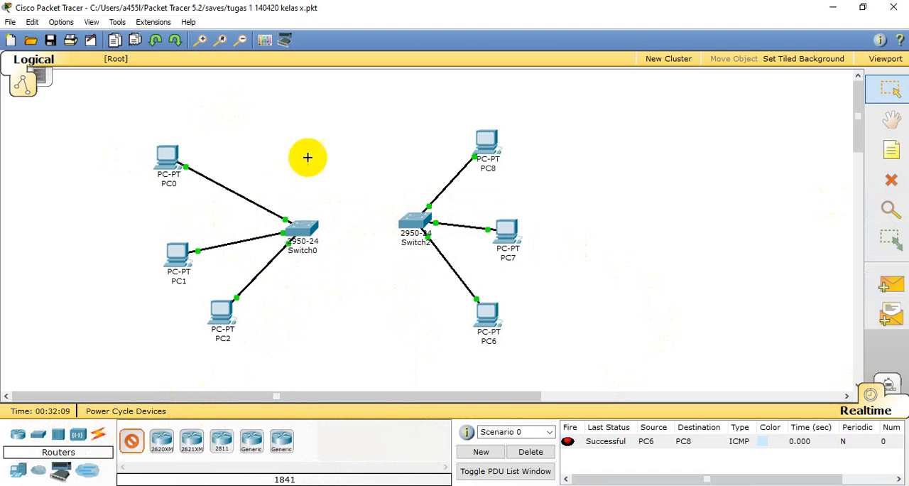
left_click(350, 181)
left_click_drag(355, 186, 361, 208)
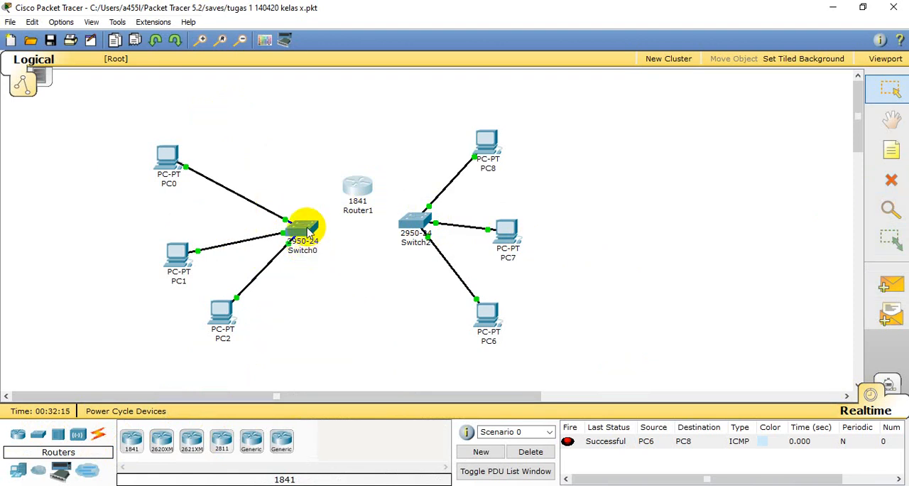
- Connect Switch0 to Router1's FastEthernet0/0 port with a copper straight-through cable
left_click(98, 433)
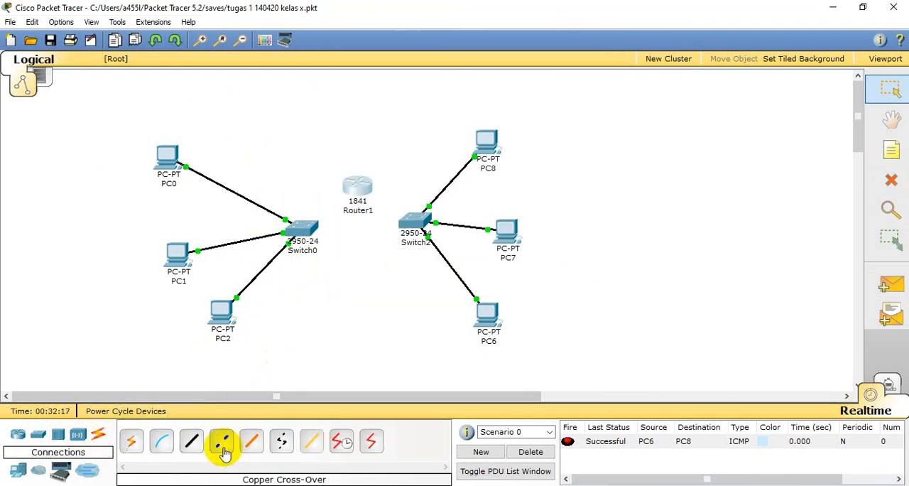
left_click(191, 441)
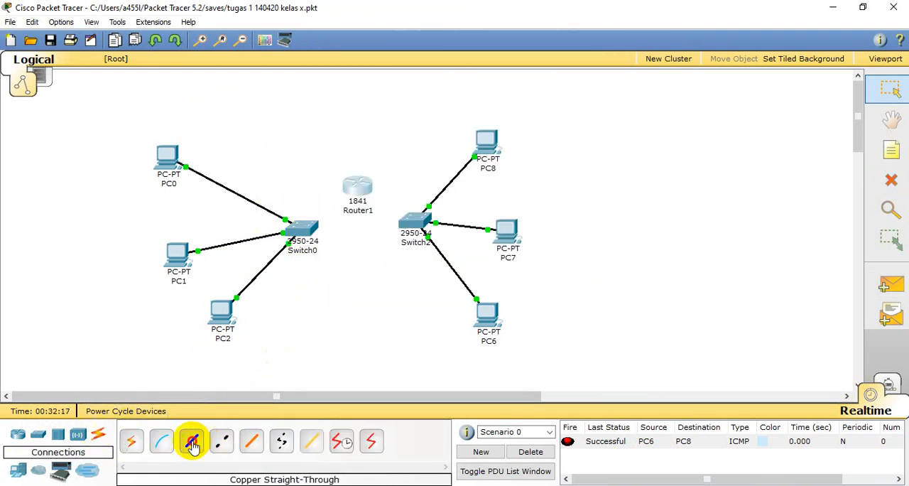
left_click(310, 224)
left_click(320, 205)
left_click(353, 189)
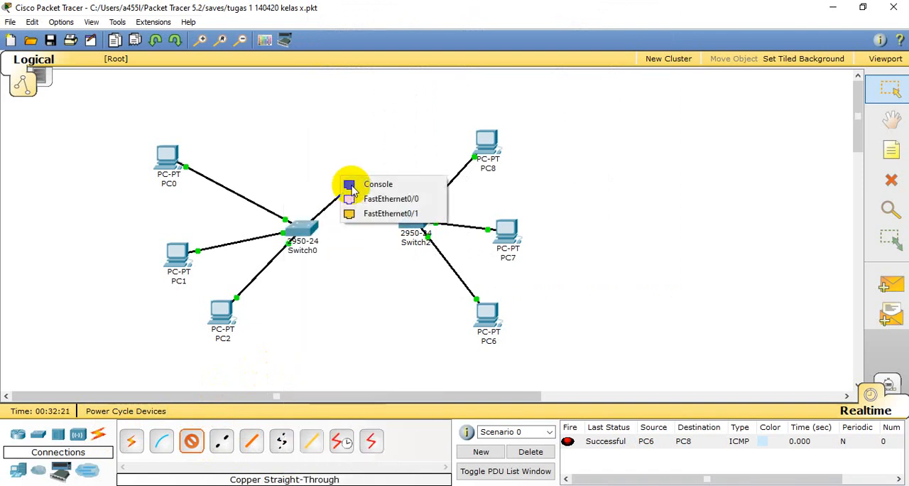
left_click(377, 199)
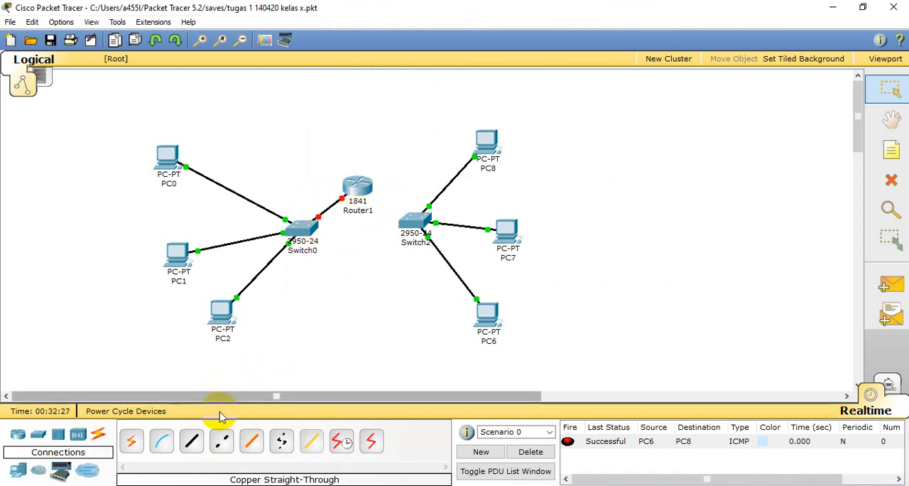
- Connect Router1's FastEthernet0/1 port to Switch2's FastEthernet0/4 port with a copper straight-through cable
left_click(191, 440)
left_click(355, 184)
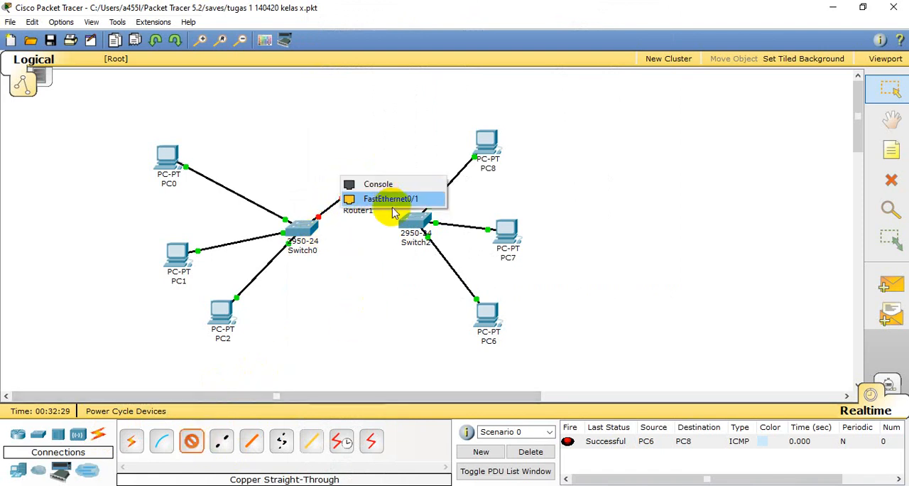
left_click(387, 195)
left_click(414, 219)
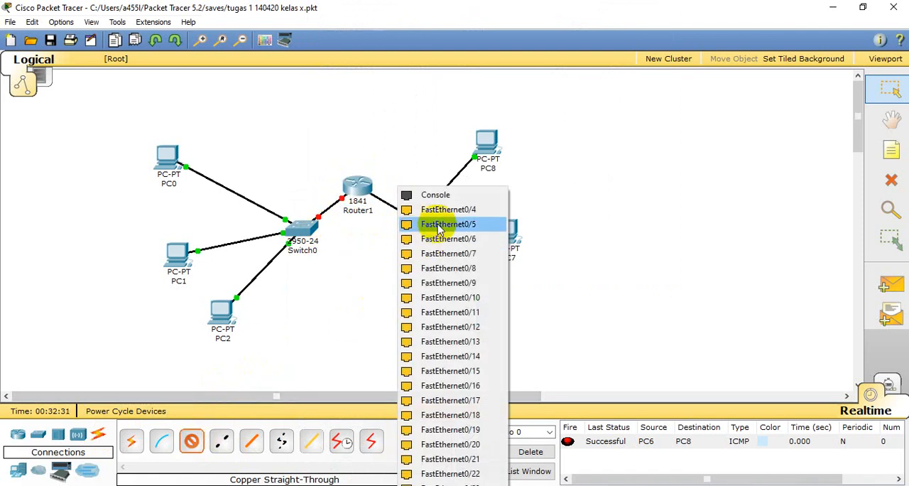
left_click(424, 205)
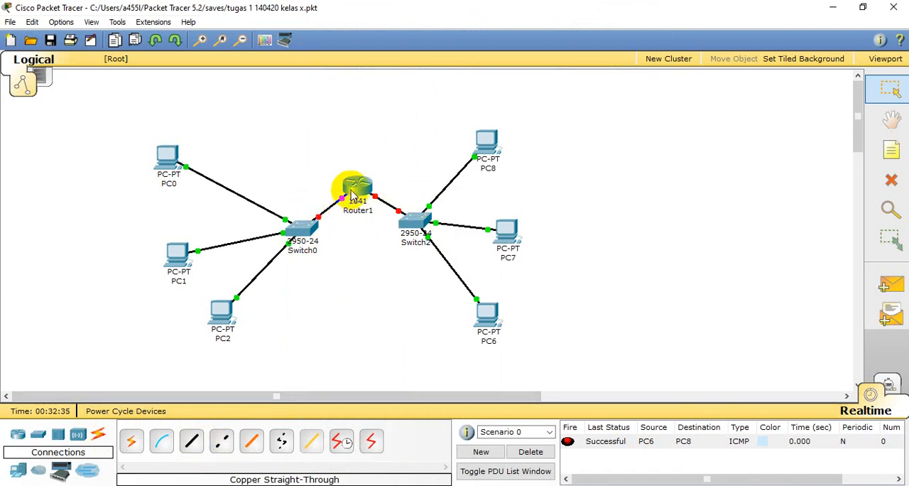
- Examine Router1's configuration settings, interface list and port status without changing anything
left_click(352, 193)
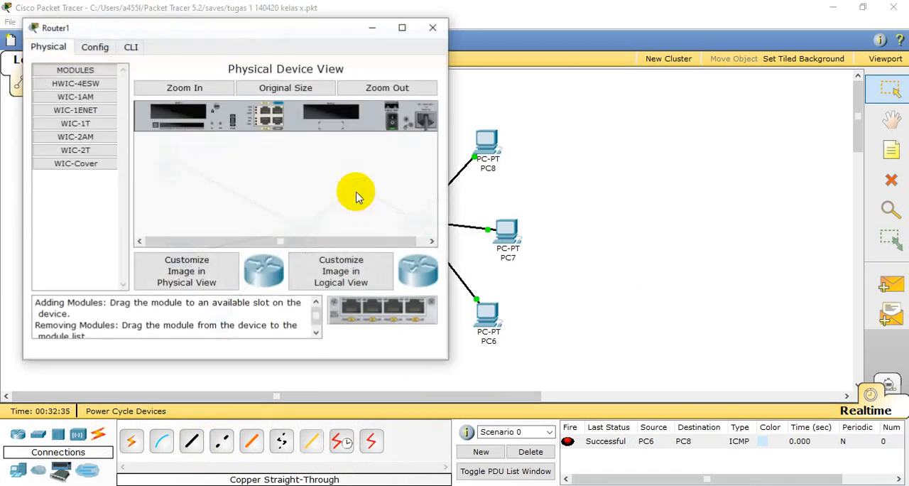
left_click(110, 50)
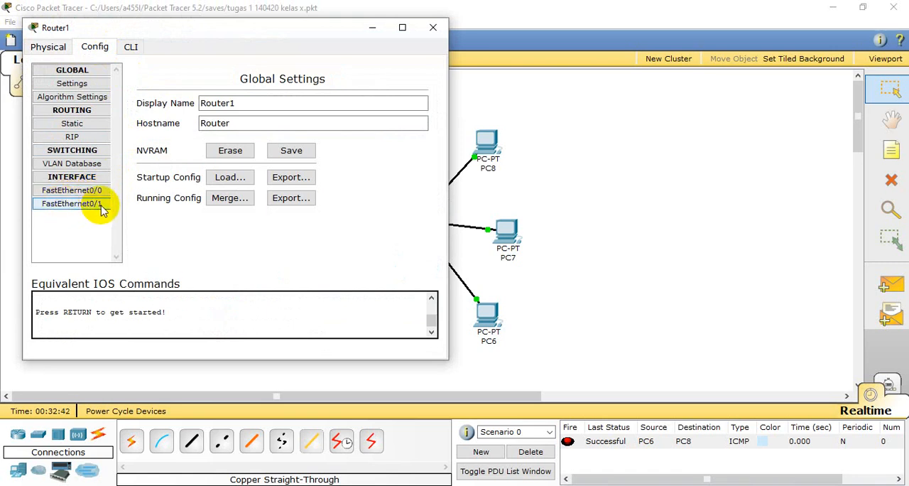
left_click(433, 27)
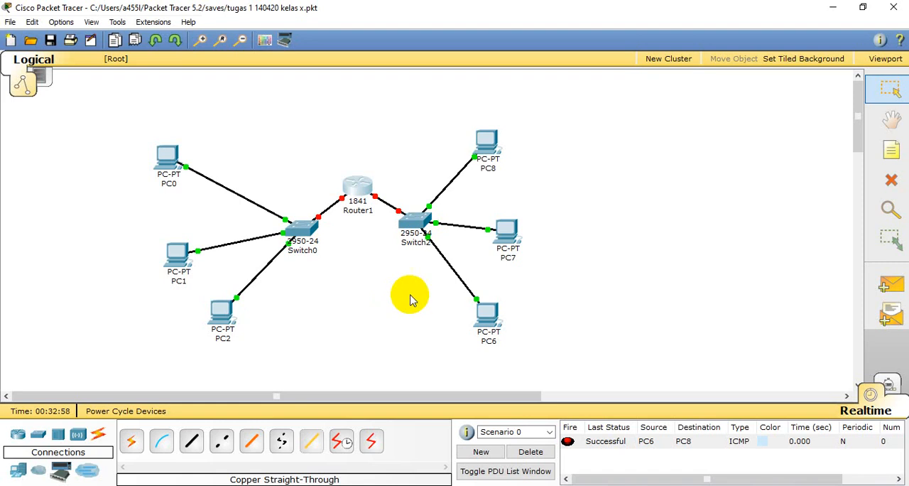
left_click(340, 200)
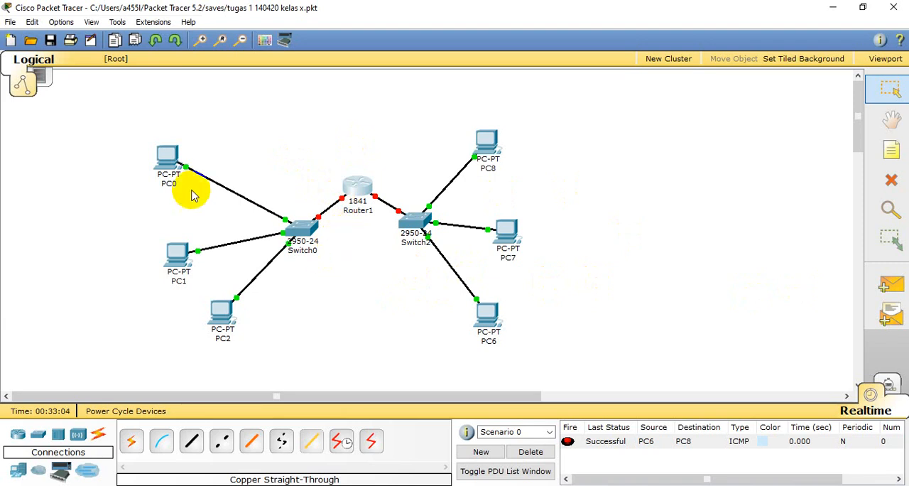
mouse_move(162, 156)
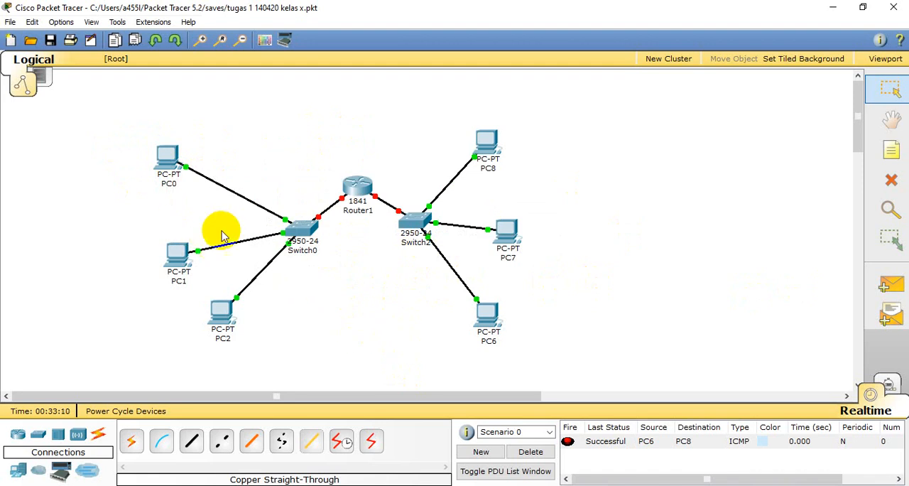
left_click(359, 192)
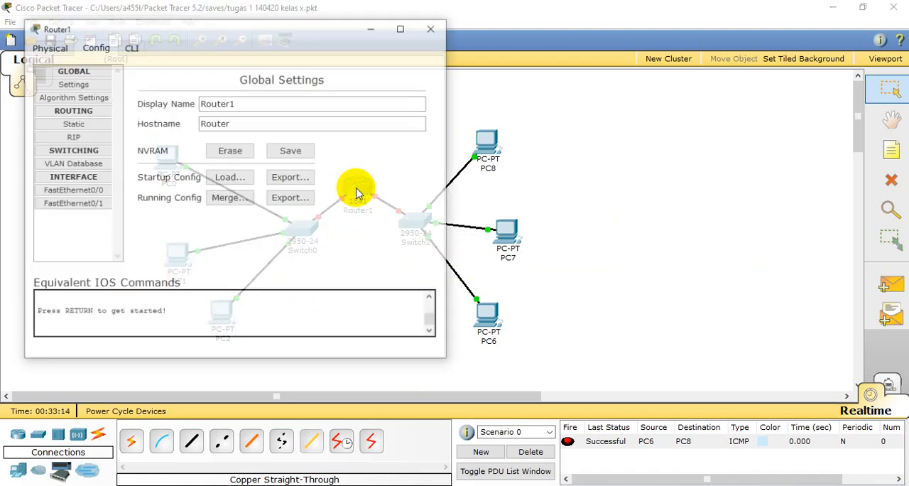
left_click(427, 29)
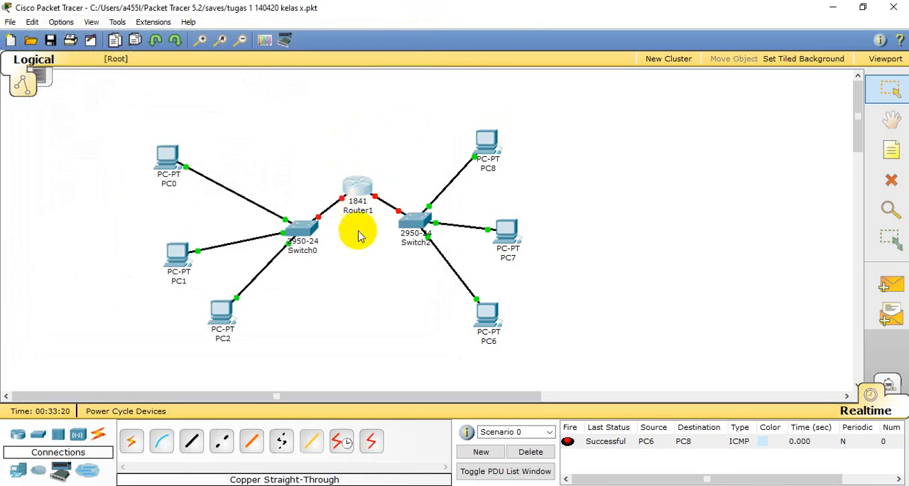
mouse_move(363, 193)
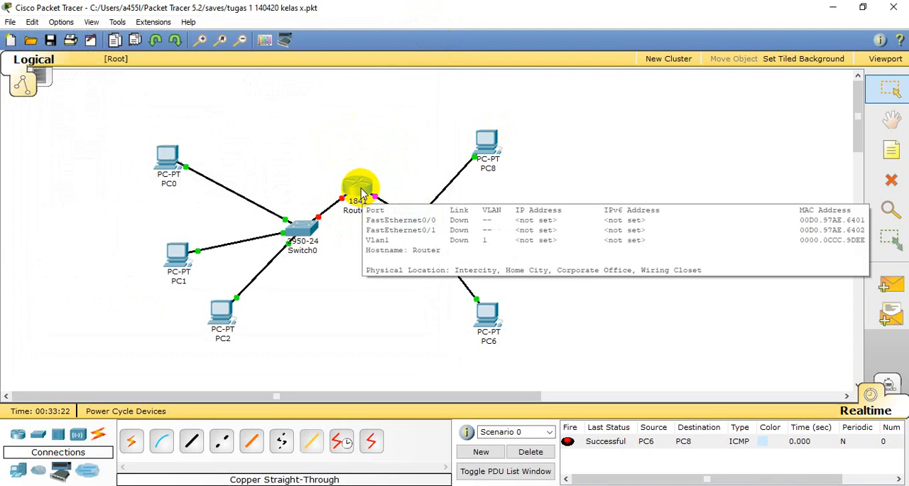
- Set PC0's default gateway to 192.168.0.1 and close its configuration window
left_click(166, 153)
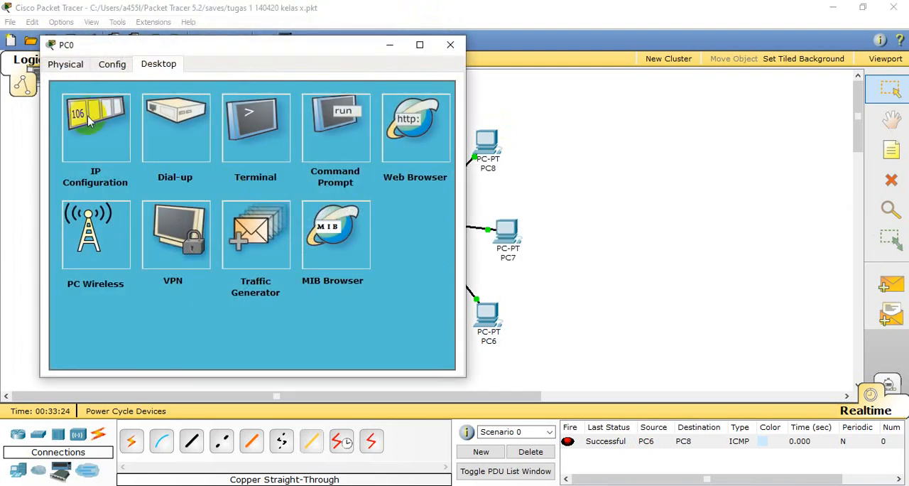
left_click(83, 116)
left_click(239, 231)
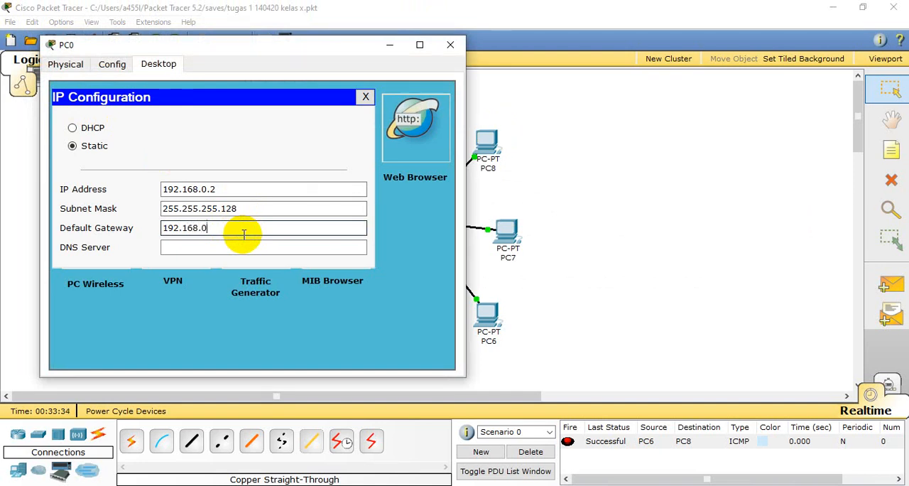
type(".1")
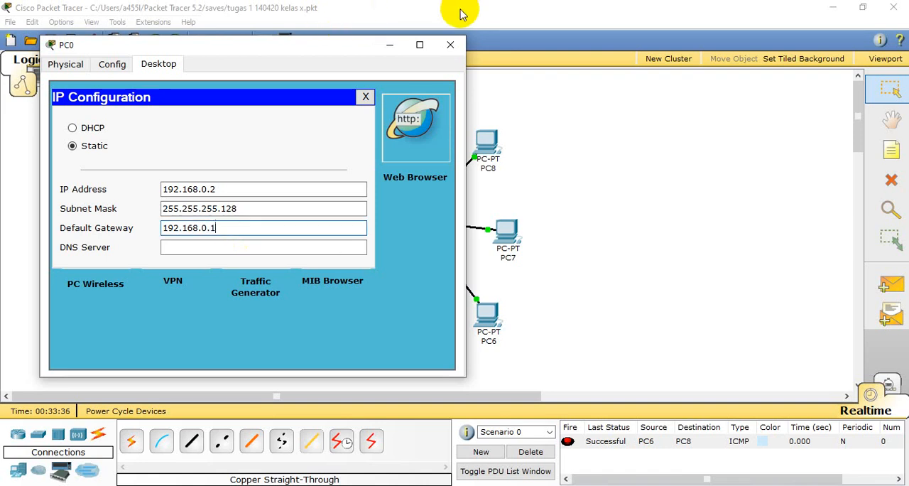
left_click(453, 47)
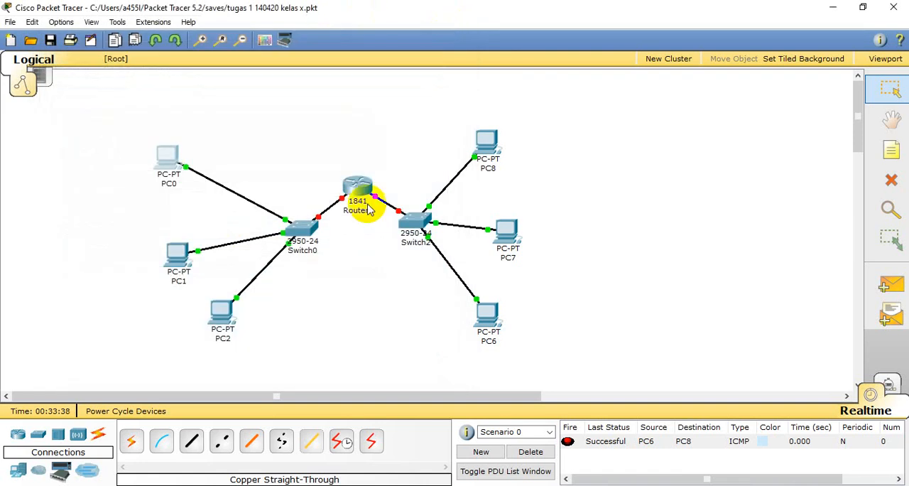
- Set PC1's default gateway to 192.168.0.1 in its IP configuration and close the device window
left_click(178, 253)
left_click(113, 148)
left_click(259, 244)
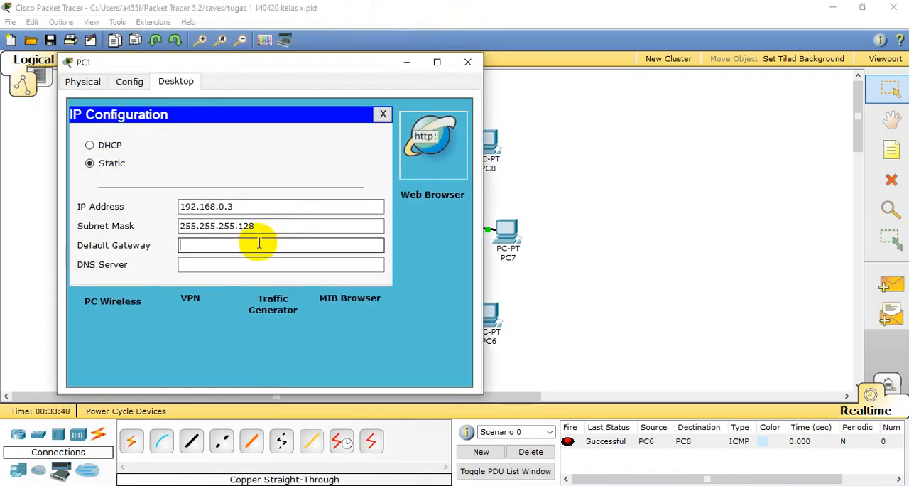
type("192.168.0.1")
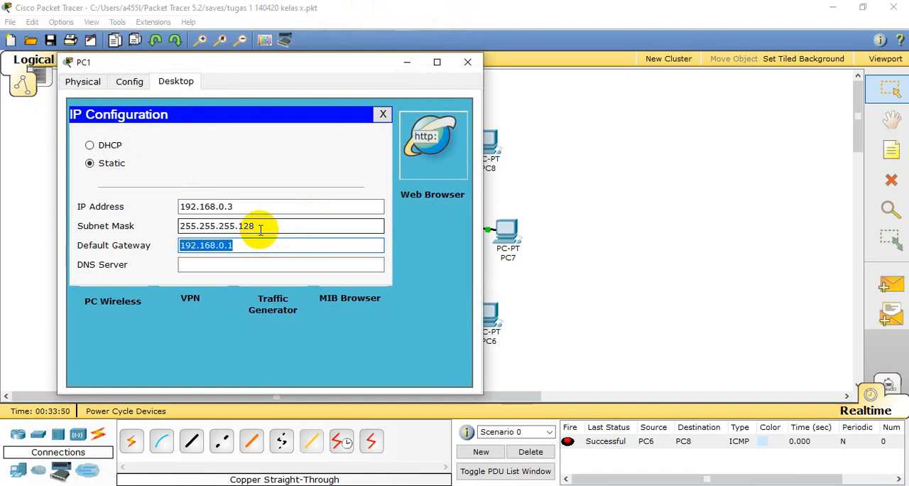
left_click(467, 62)
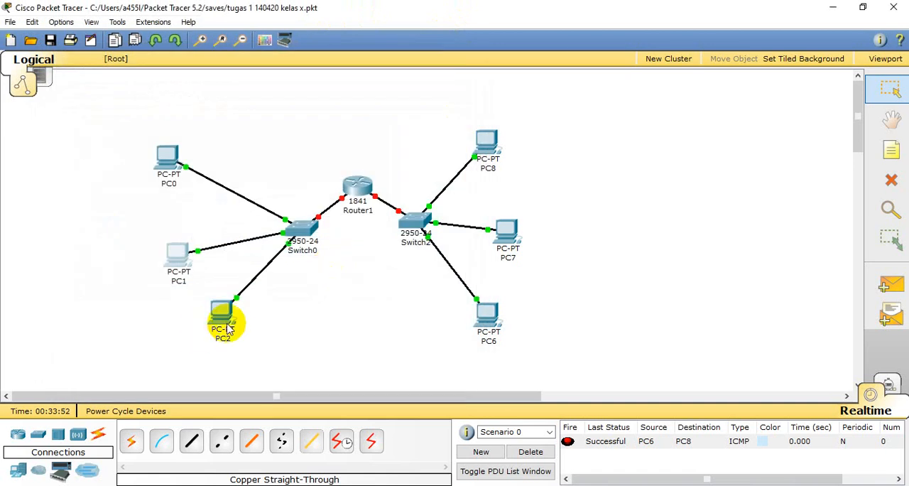
- Set PC2's default gateway to 192.168.0.1 in its IP configuration and close the device window
left_click(227, 328)
left_click(166, 197)
left_click(228, 278)
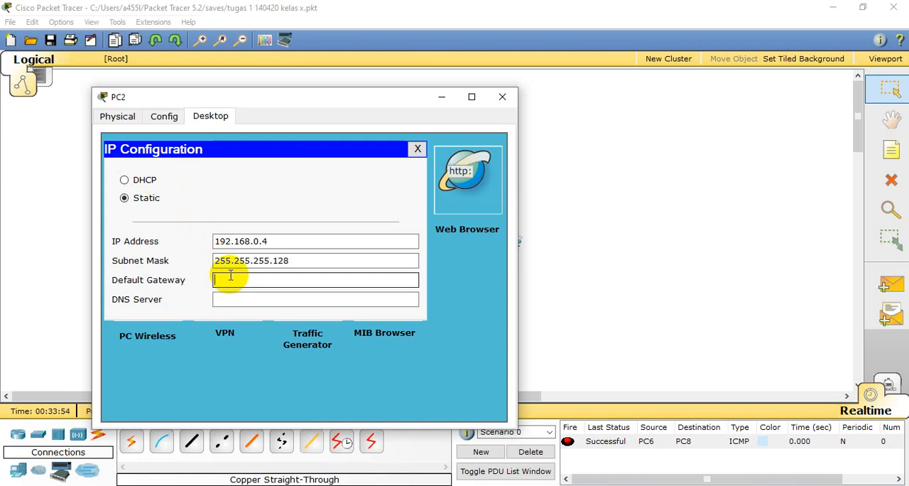
type("192.168.0.1")
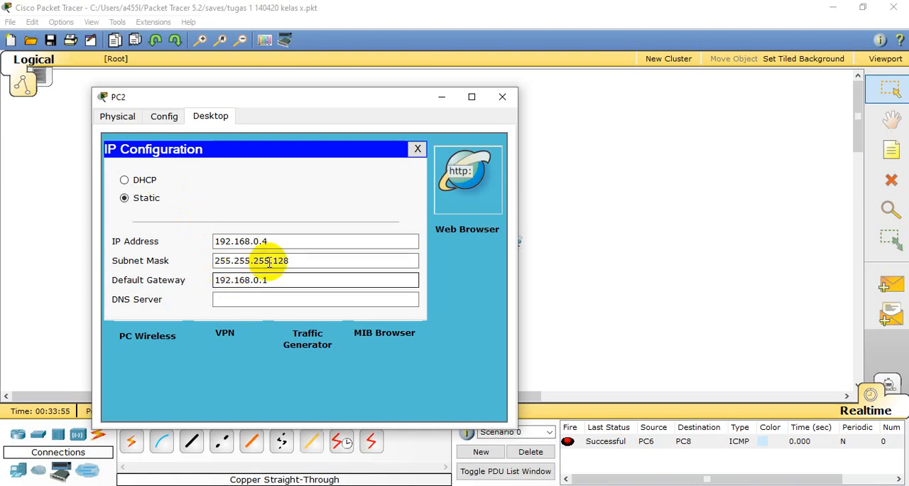
left_click(501, 97)
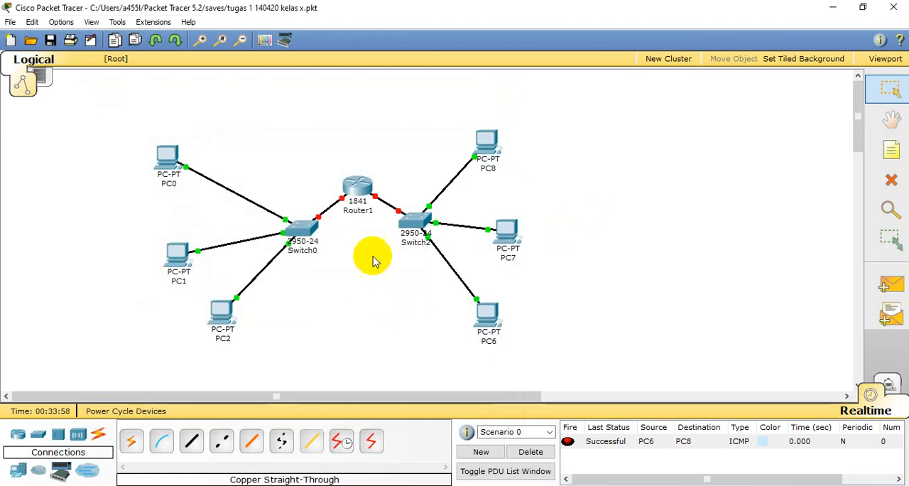
- Set PC8's default gateway to 192.168.0.129 in its IP configuration and close the device window
left_click(497, 151)
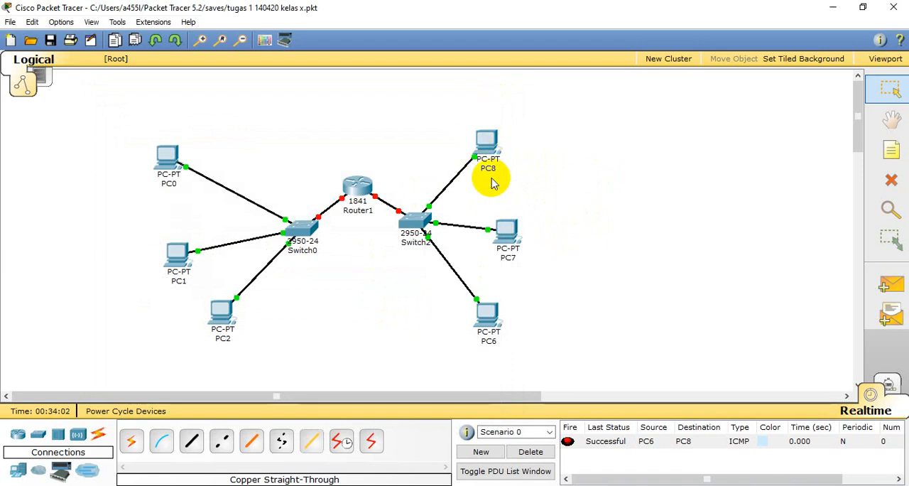
left_click(495, 150)
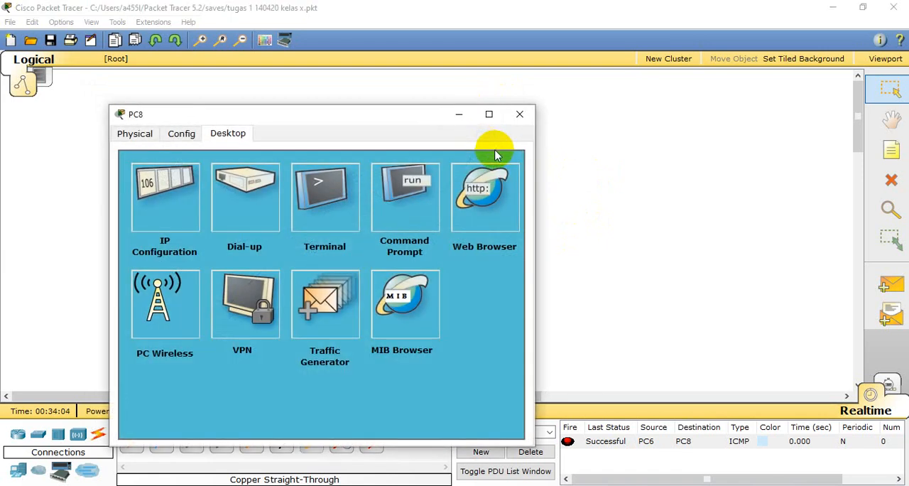
left_click(151, 199)
left_click(274, 293)
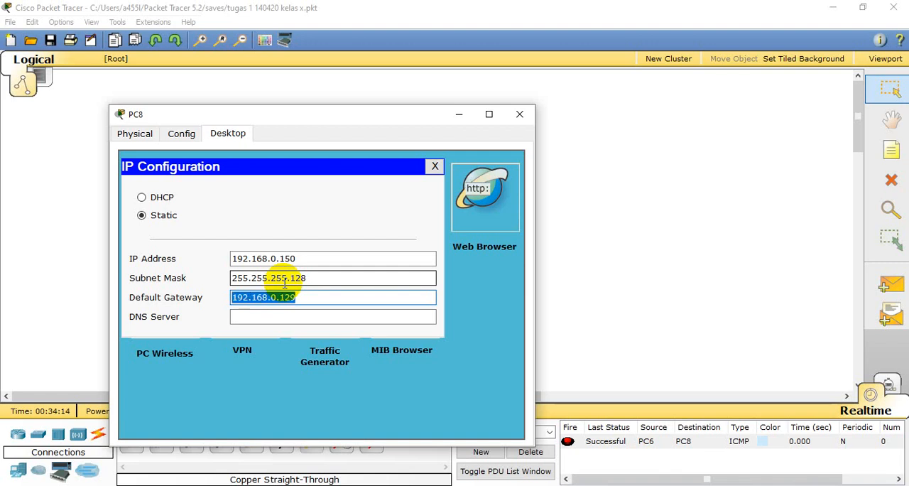
left_click(519, 113)
- Set PC7's default gateway to 192.168.0.129 in its IP configuration and close the device window
left_click(509, 236)
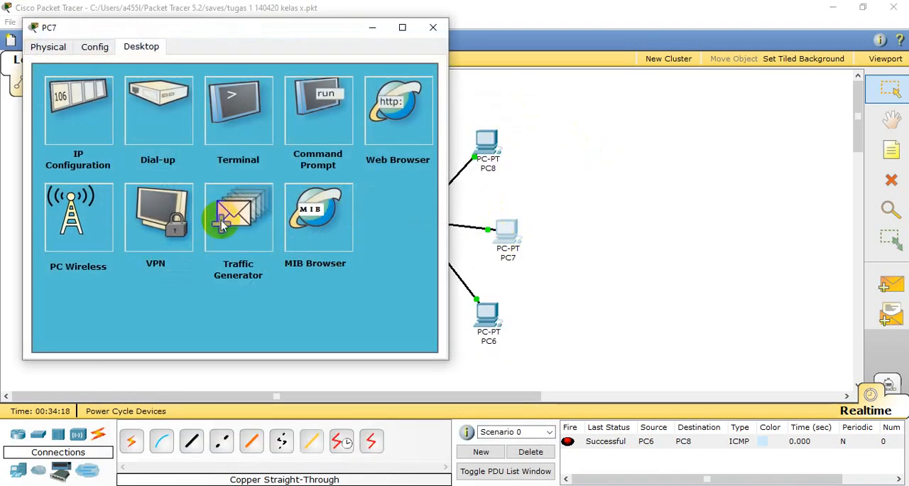
left_click(77, 103)
left_click(210, 210)
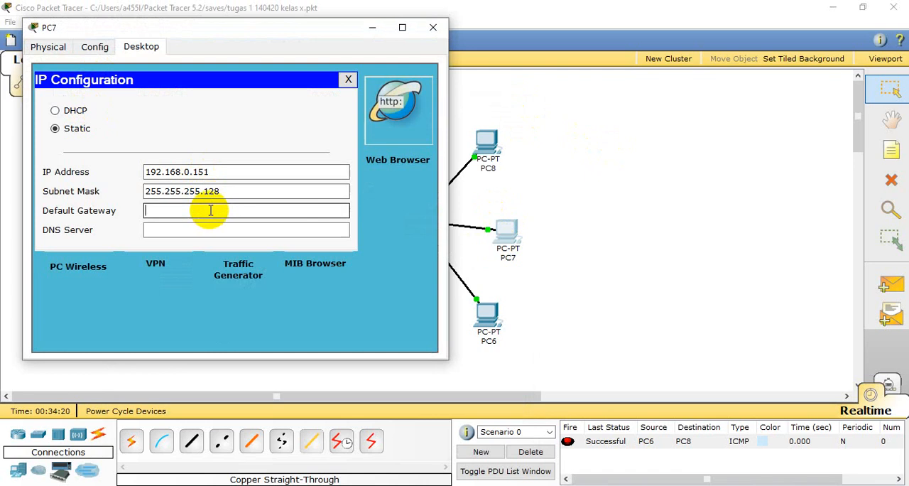
type("192.168.0.129")
left_click(433, 27)
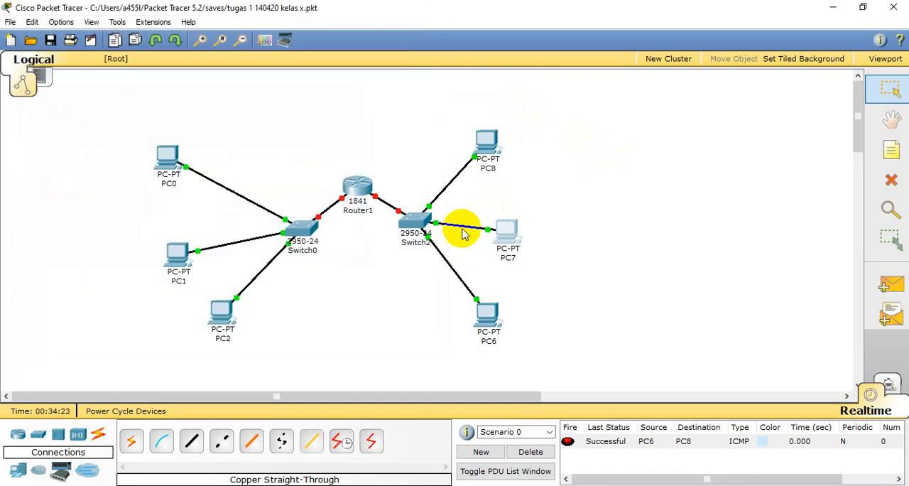
- Set PC6's default gateway to 192.168.0.129 in its IP configuration and close the device window
left_click(489, 321)
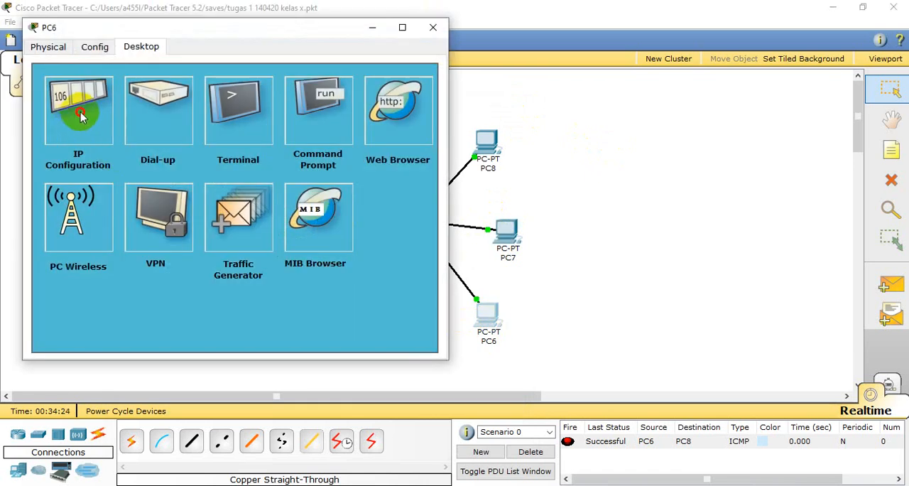
left_click(81, 122)
left_click(180, 210)
type("192.168.0.129")
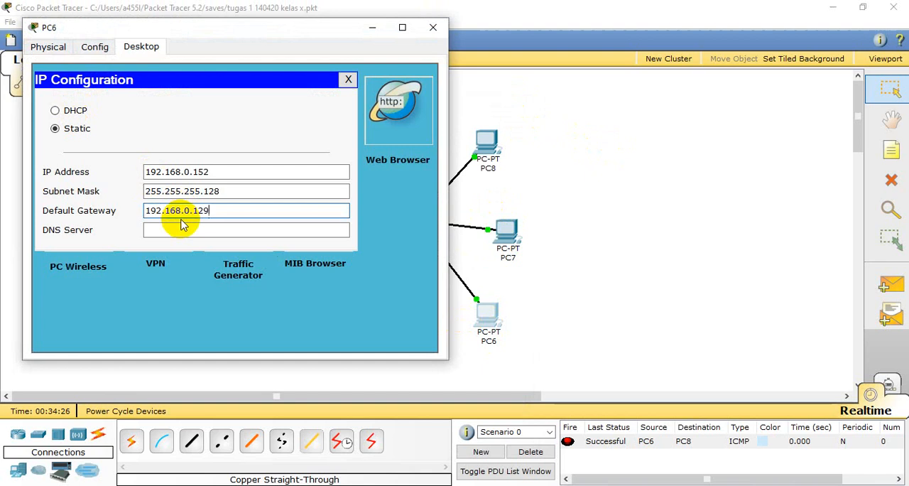
left_click(432, 27)
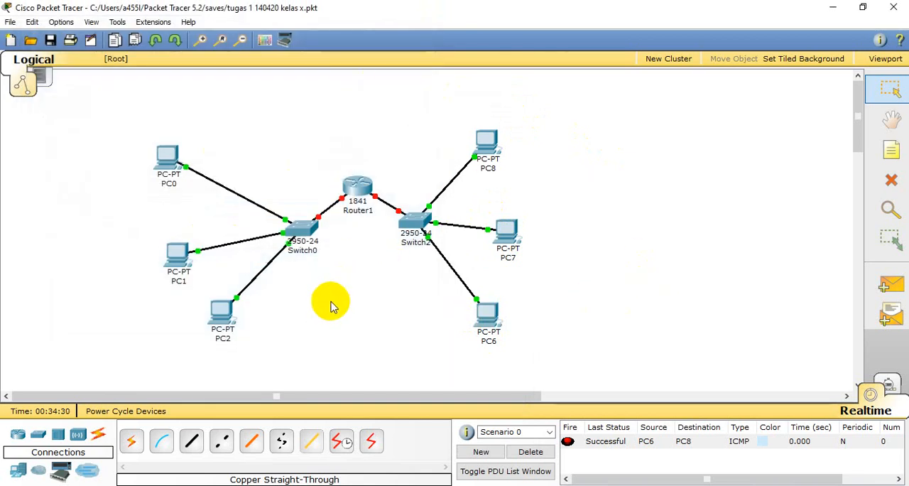
- Test connectivity with a simple PDU from PC8 to PC7, and delete Scenario 0's PDU entries
left_click(897, 282)
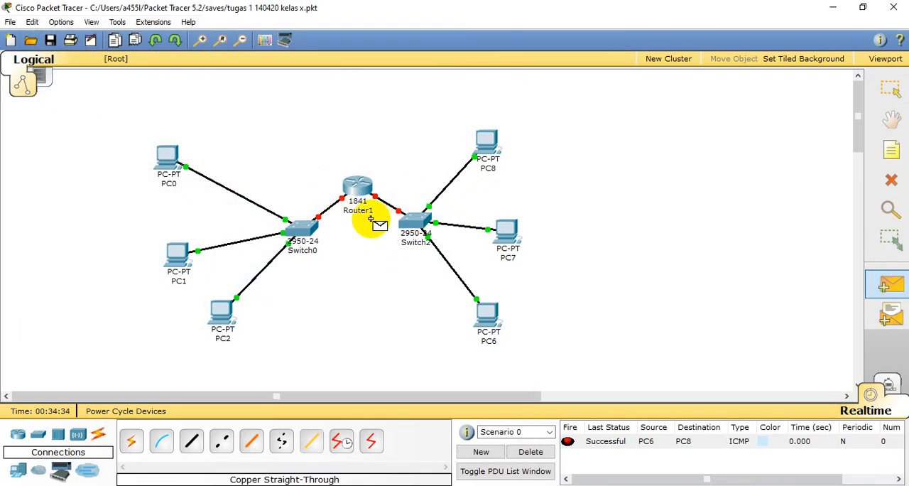
left_click(487, 141)
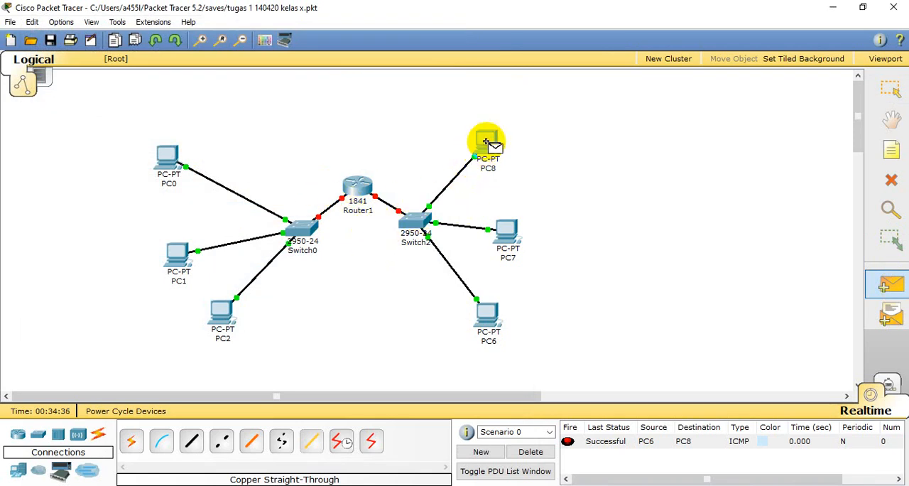
left_click(508, 235)
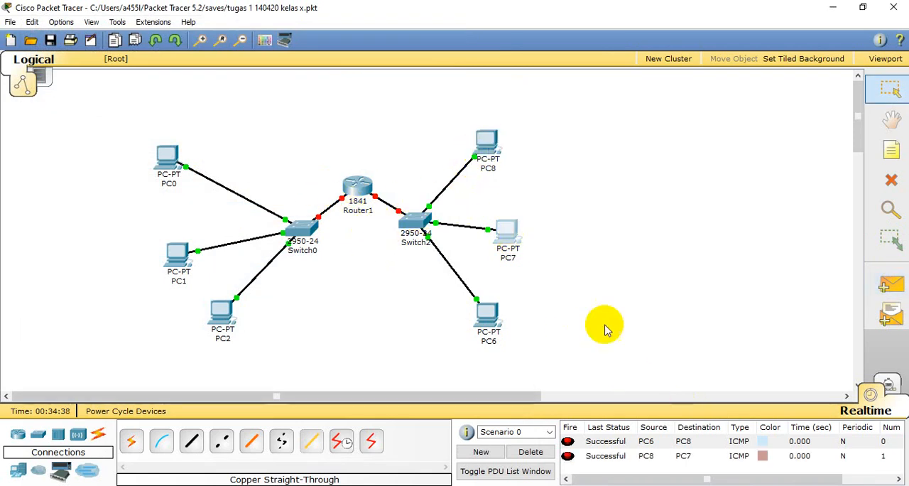
left_click(527, 453)
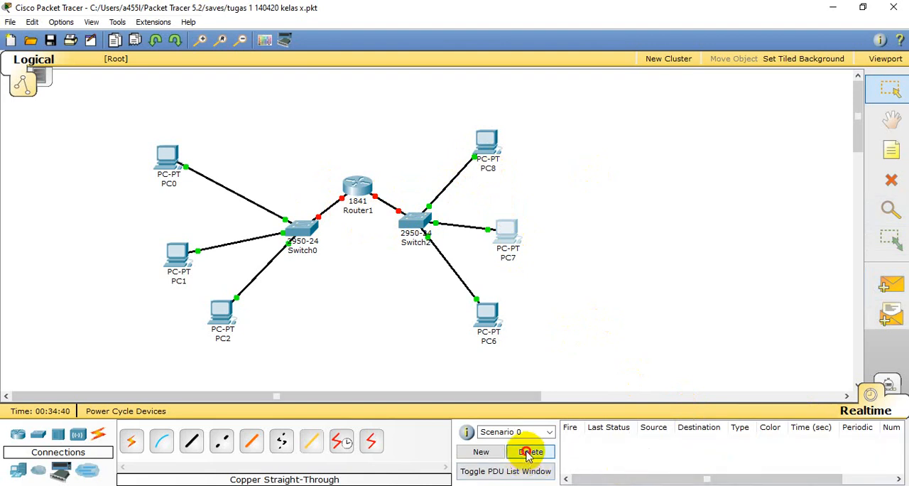
- Test connectivity between the two subnets with a simple PDU from PC8 to PC0
left_click(891, 284)
left_click(485, 144)
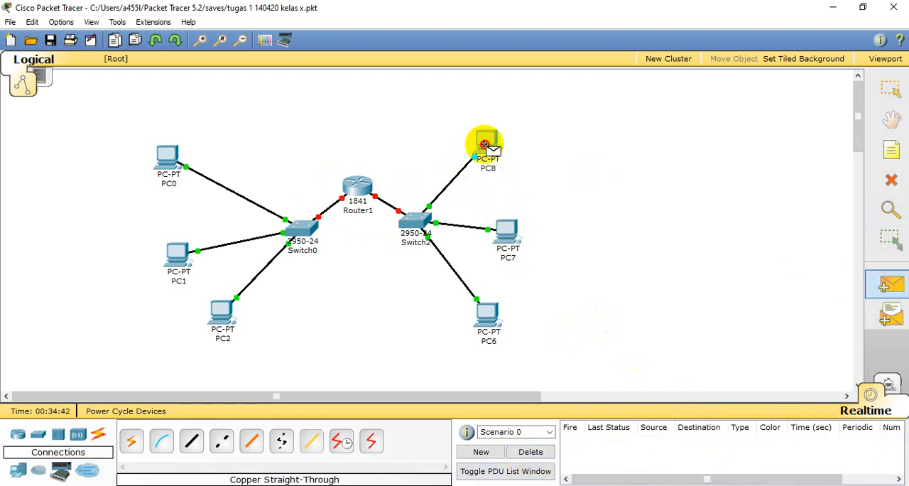
left_click(169, 159)
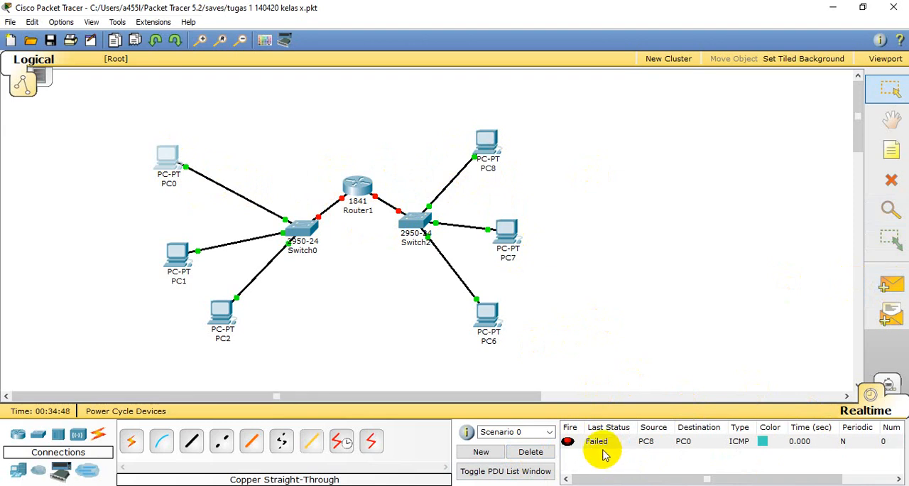
- Turn on the port status of Router1's FastEthernet0/0 and FastEthernet0/1 interfaces and close the router's configuration window
mouse_move(359, 191)
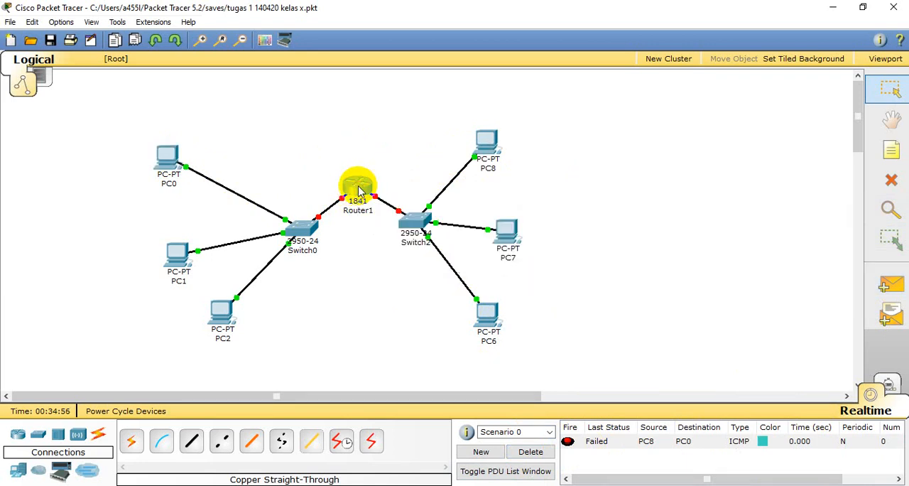
left_click(359, 189)
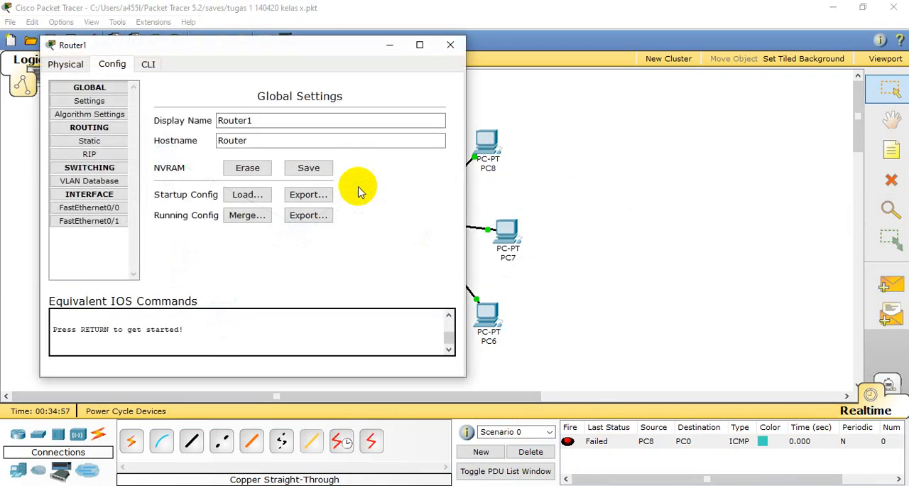
left_click(89, 208)
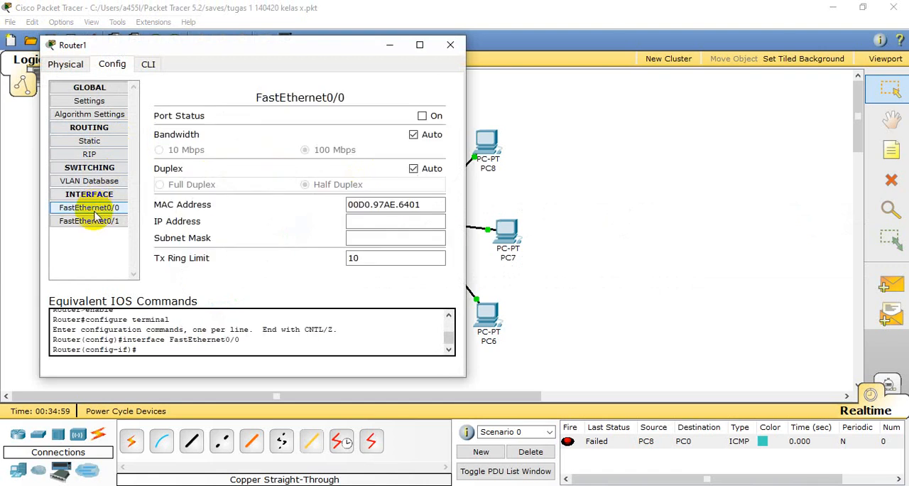
left_click(423, 116)
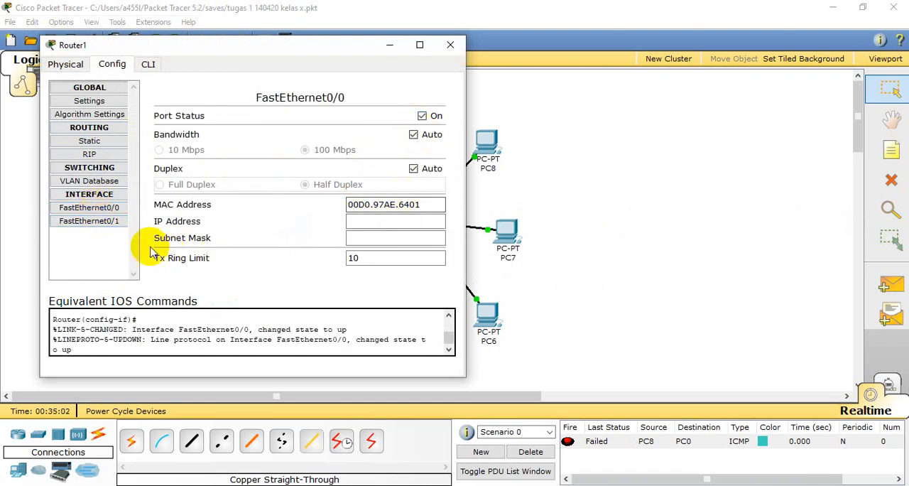
left_click(89, 220)
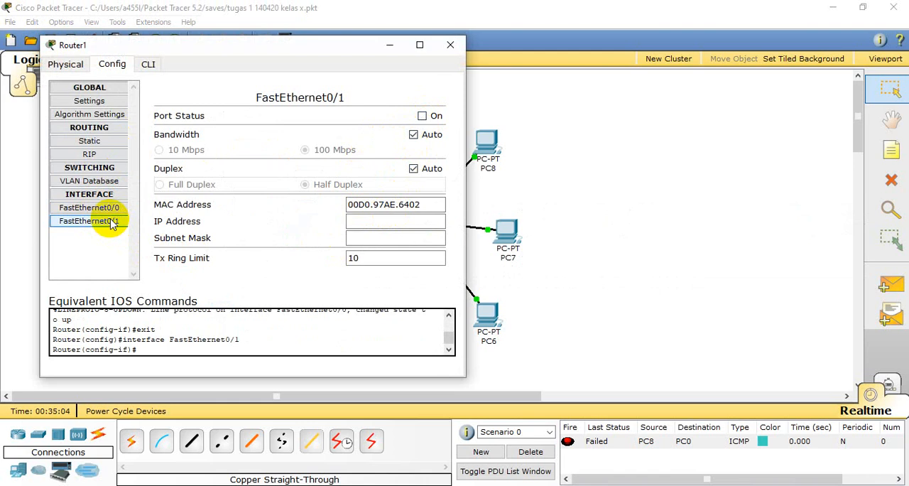
left_click(423, 116)
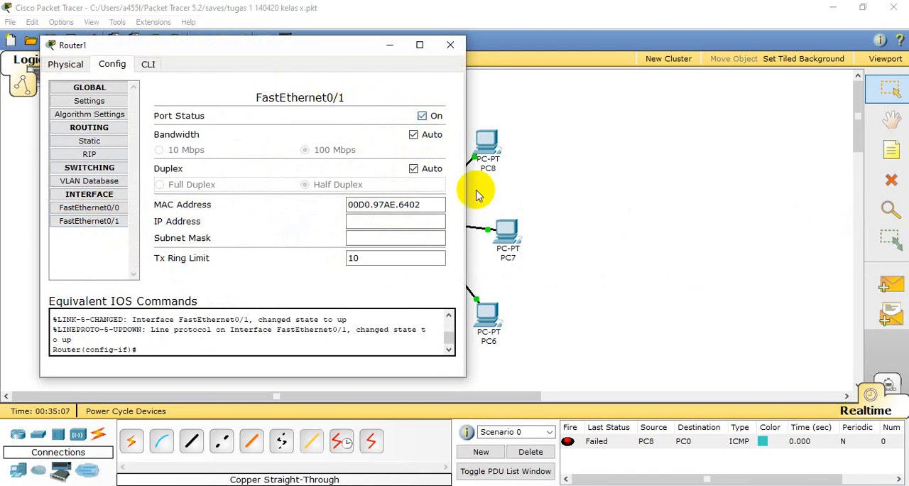
left_click(451, 47)
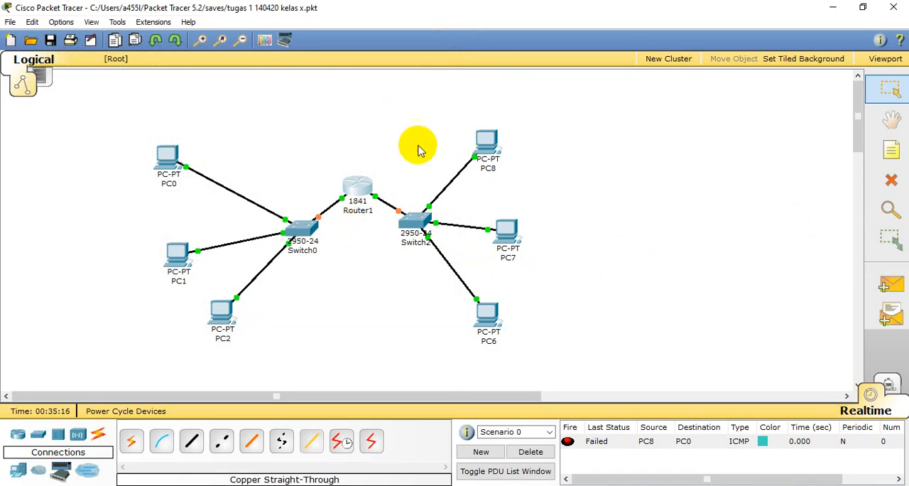
- Test connectivity with a simple PDU from PC8 to PC1, and clear the PDU entries from Scenario 0
left_click(892, 284)
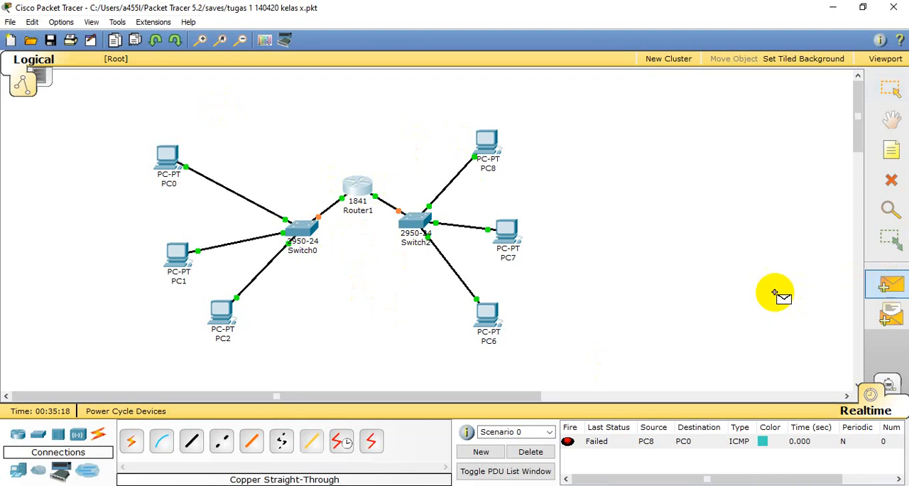
left_click(483, 149)
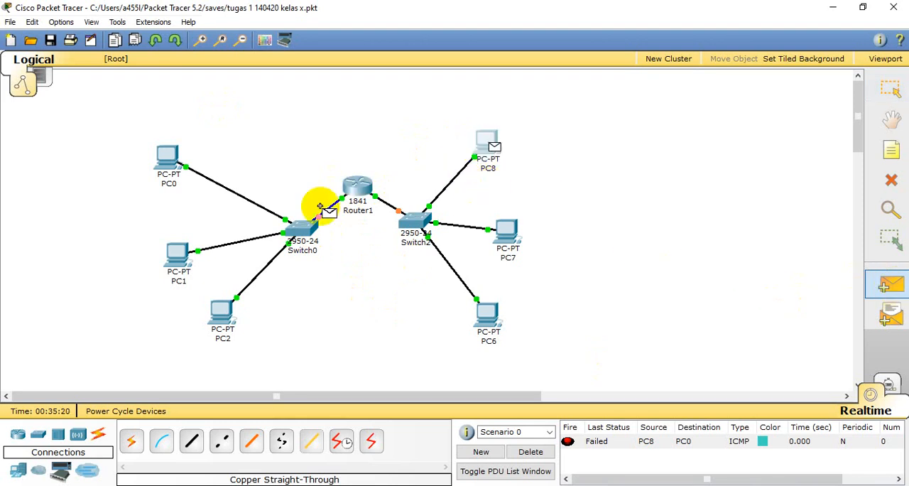
left_click(178, 256)
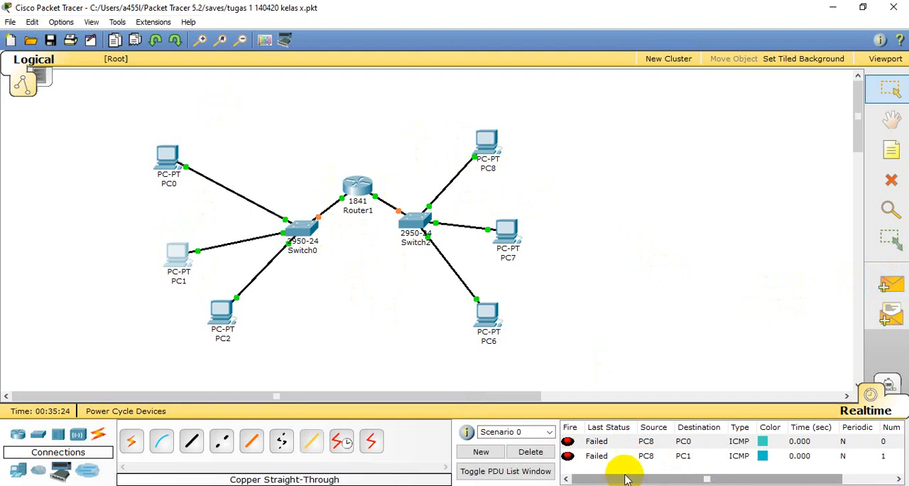
left_click(546, 454)
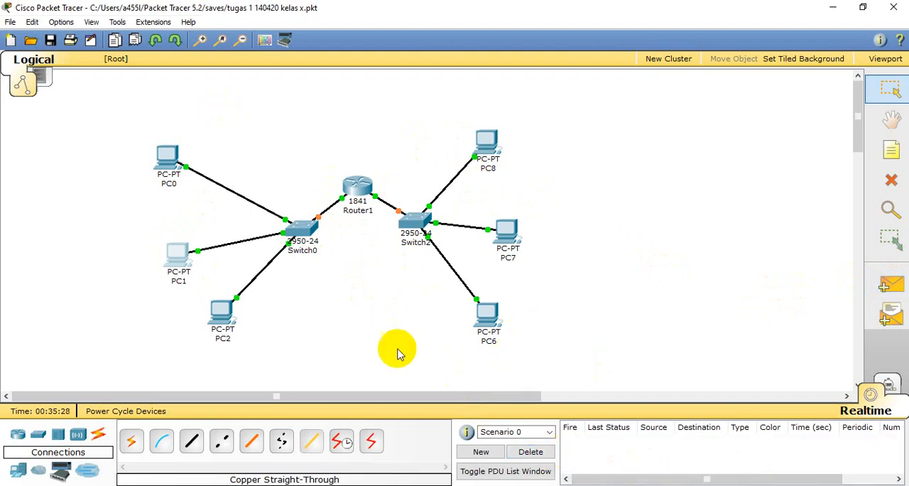
- Give Router1's FastEthernet0/0 interface the IP address 192.168.0.1 with subnet mask 255.255.255.128
left_click(357, 185)
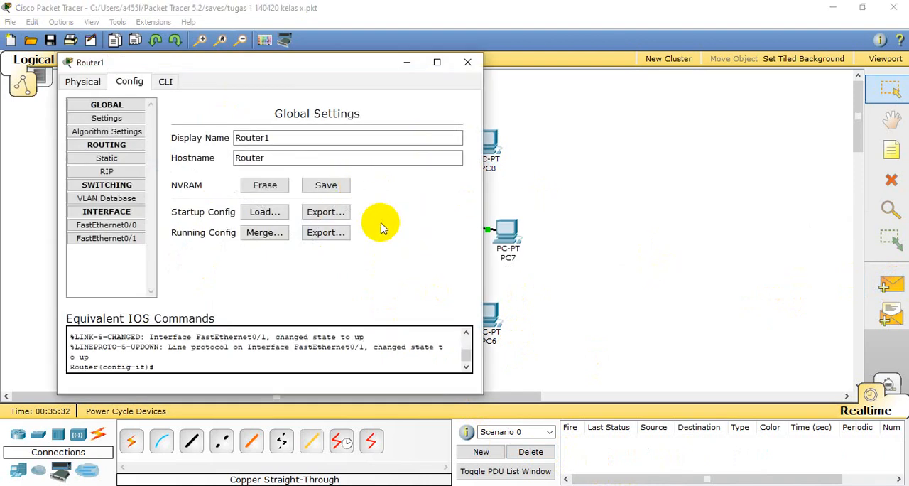
left_click(122, 226)
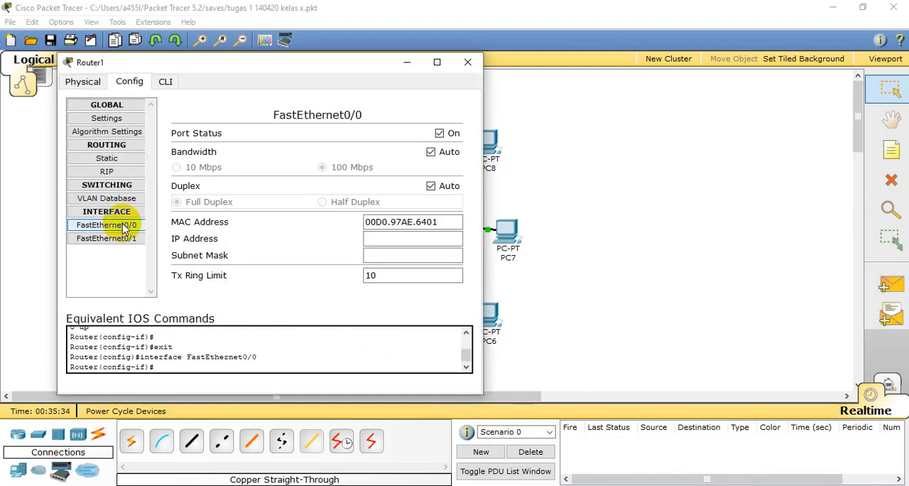
left_click(404, 240)
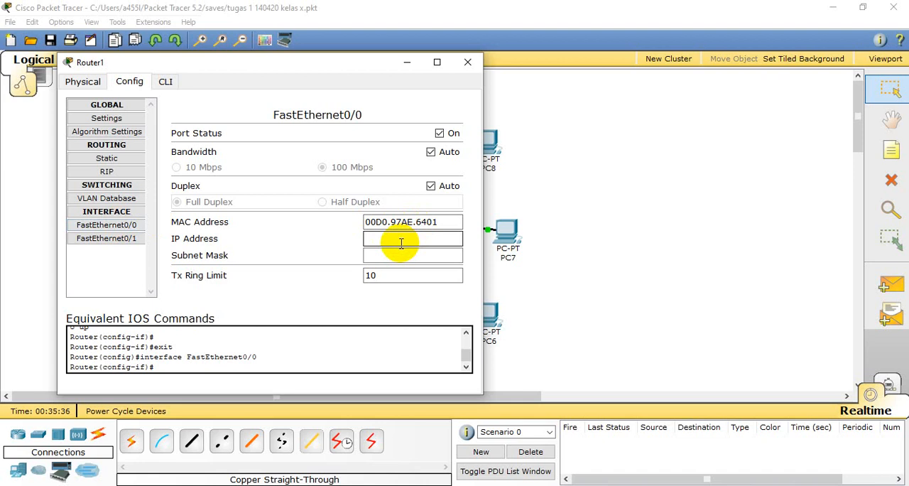
left_click(126, 225)
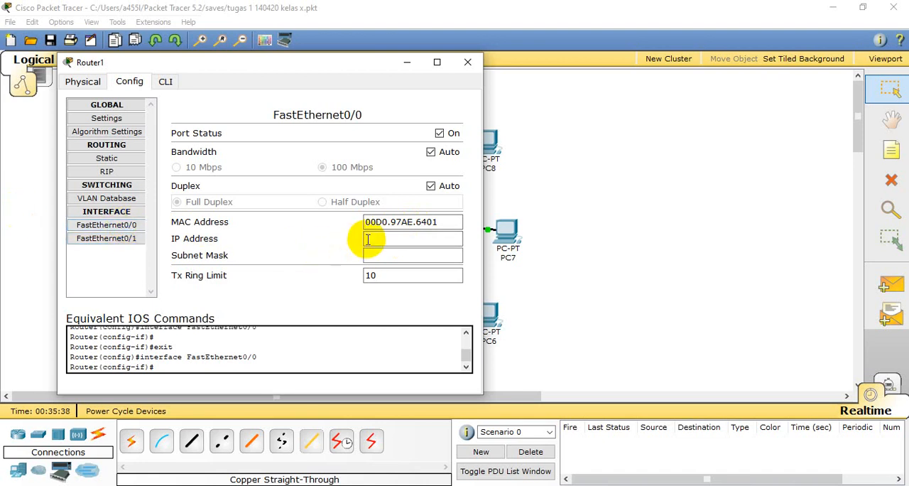
left_click(389, 238)
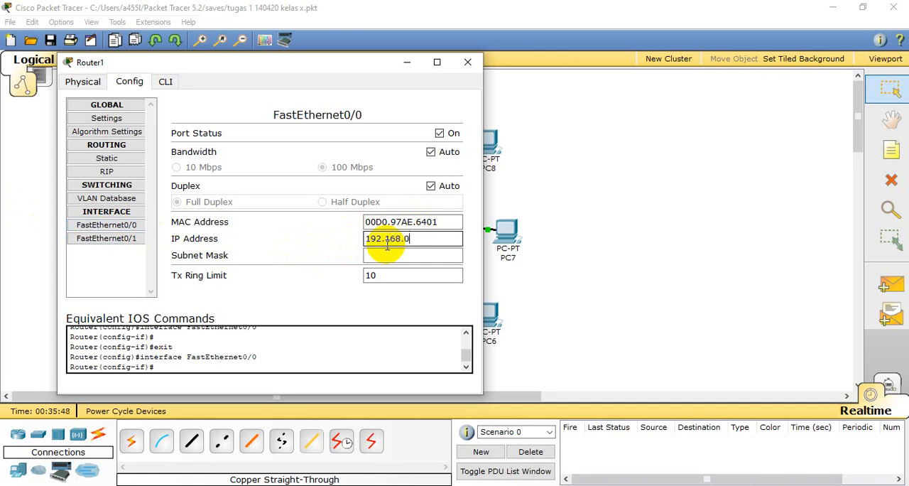
left_click(398, 255)
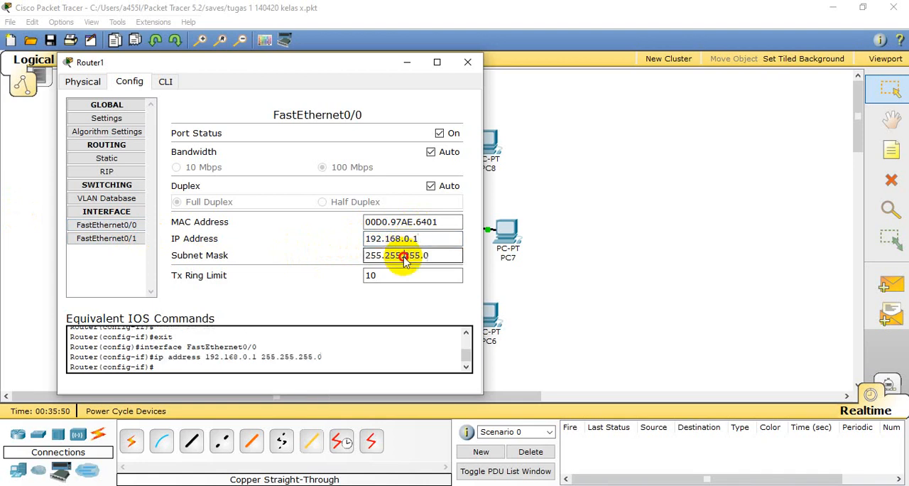
left_click_drag(426, 256, 443, 254)
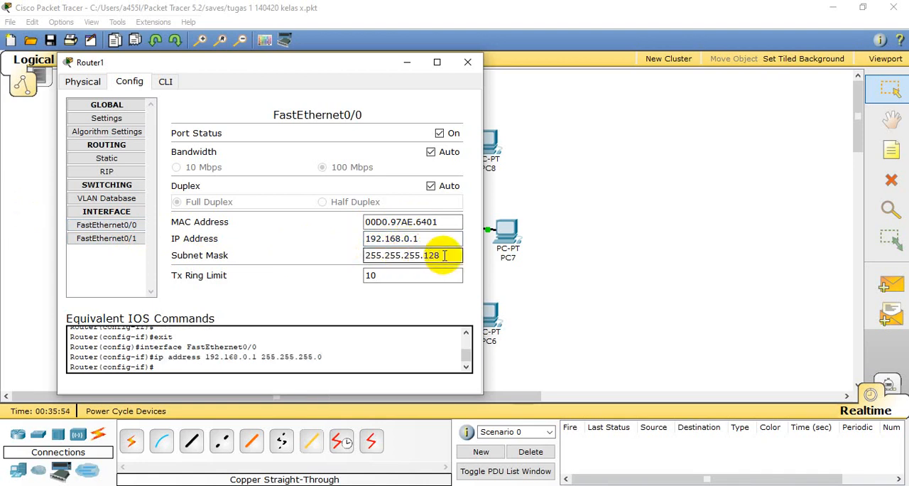
type("128")
key("Return")
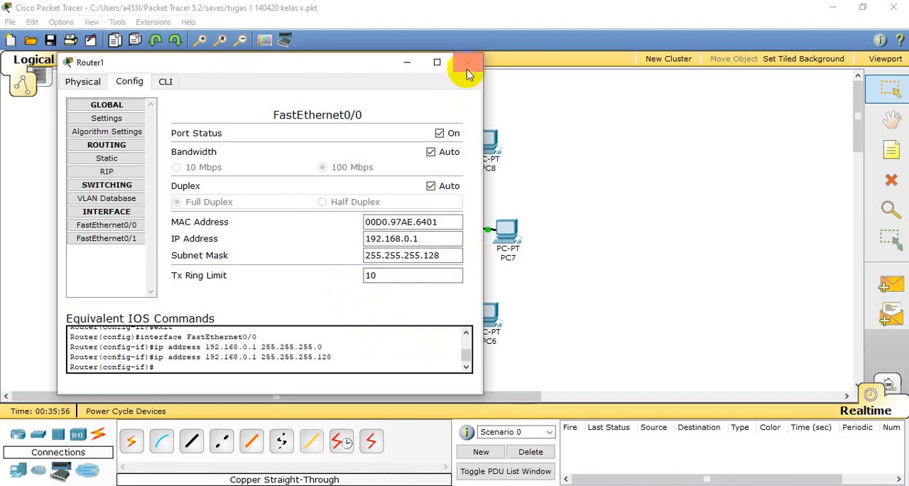
- Assign IP address 192.168.0.129 and subnet mask 255.255.255.128 to Router1's FastEthernet0/1 interface, and close the router's configuration window
left_click(123, 240)
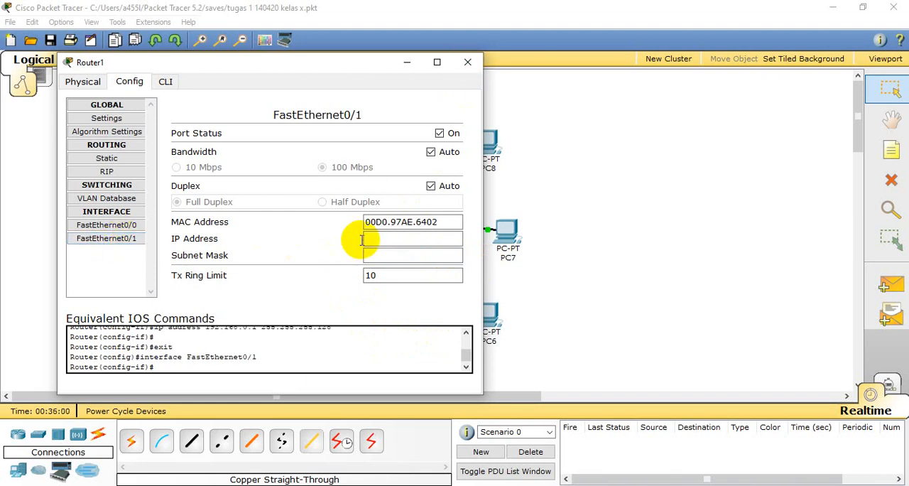
left_click(403, 239)
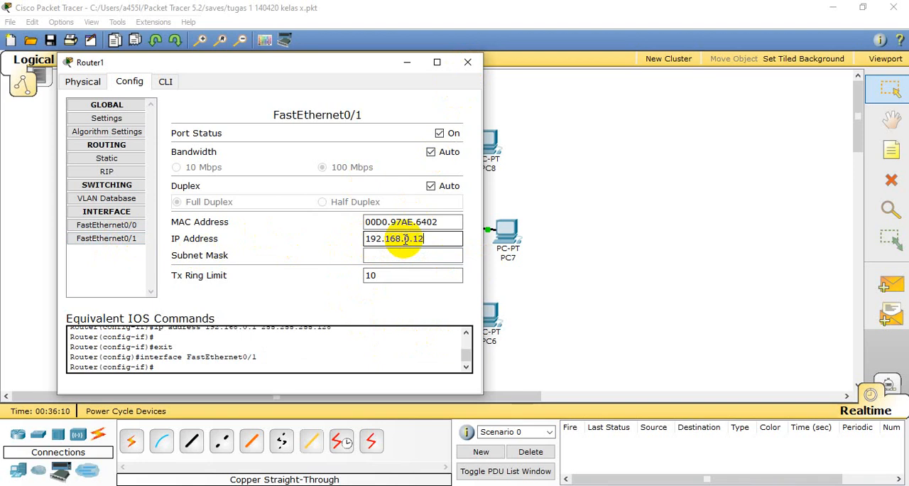
left_click_drag(429, 256, 434, 257)
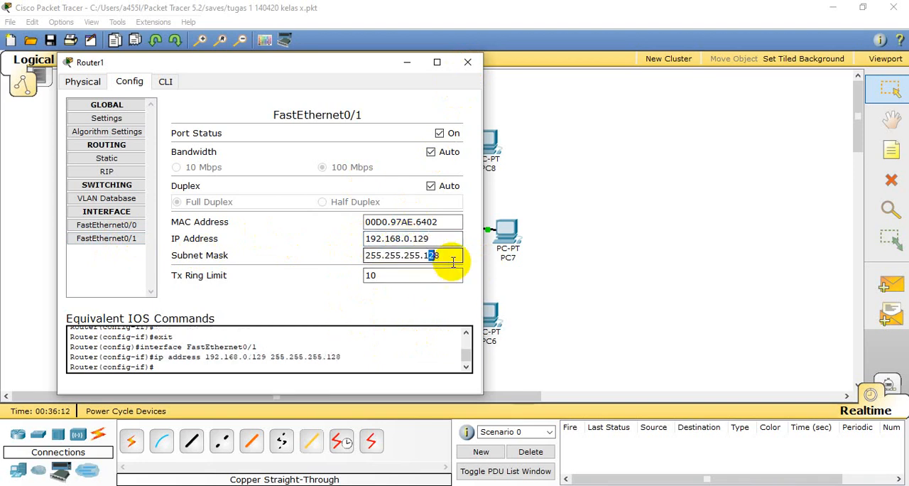
left_click(445, 254)
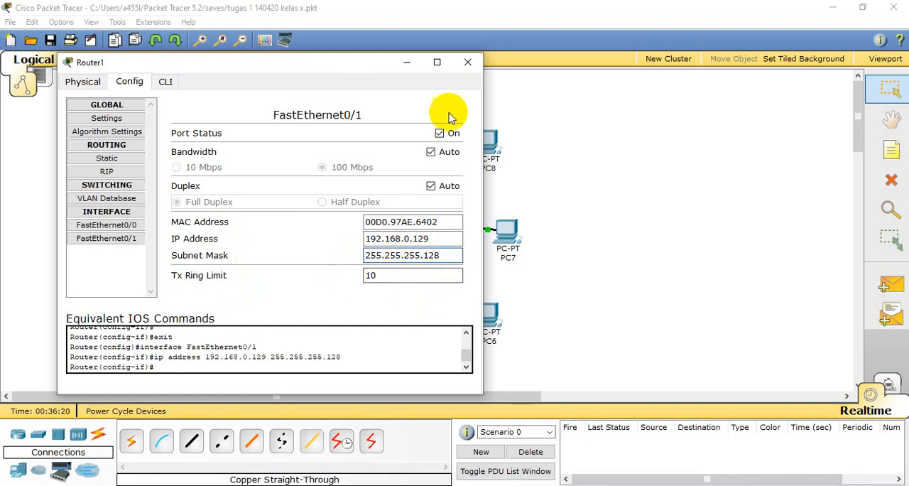
left_click(468, 64)
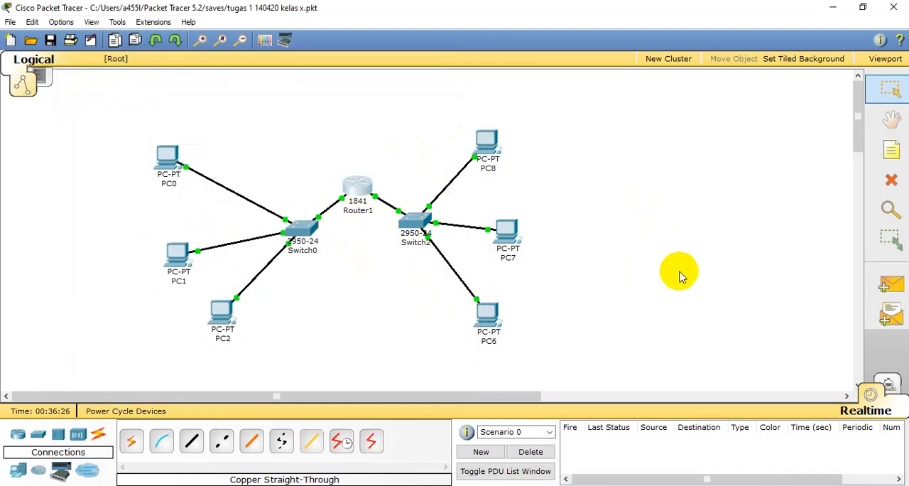
- Test connectivity across the router with a simple PDU from PC6 to PC2, and delete Scenario 0's PDU entries
left_click(888, 285)
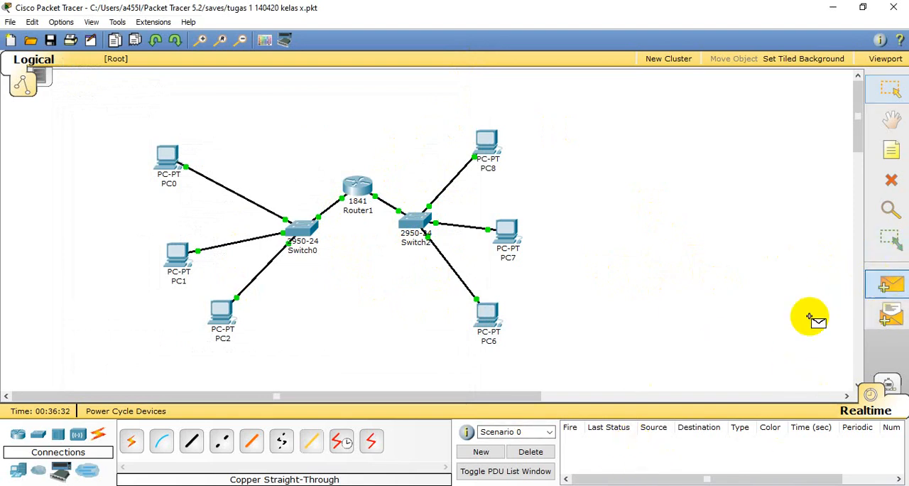
left_click(490, 320)
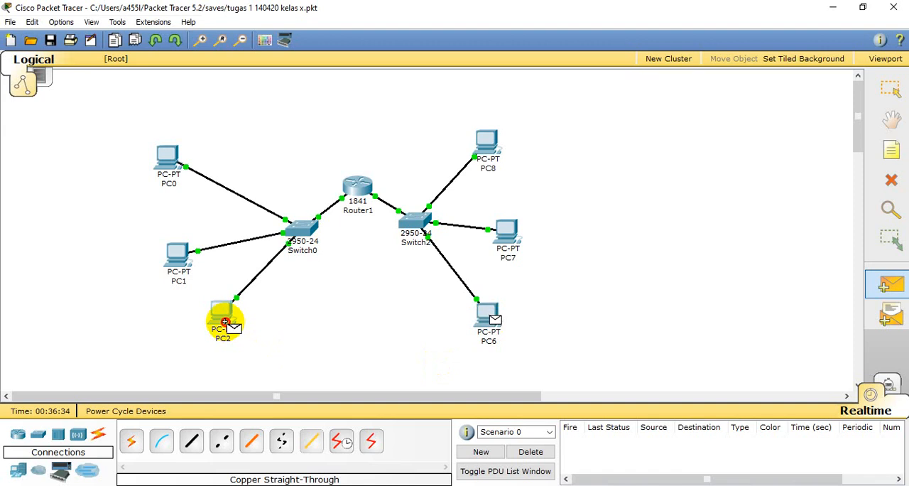
left_click(229, 318)
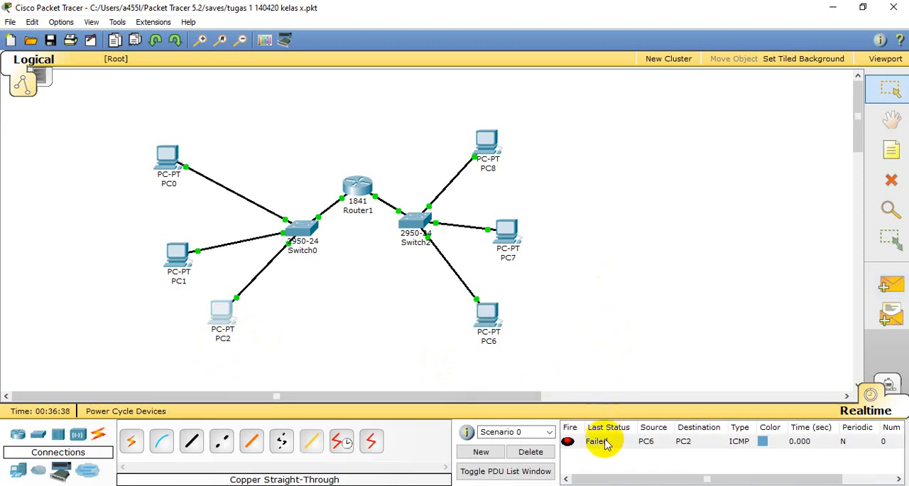
left_click(528, 453)
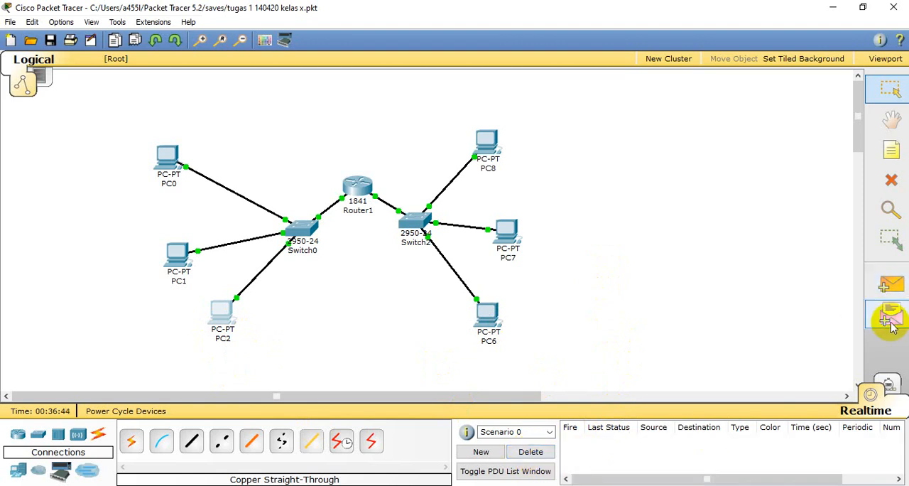
- Test connectivity within one subnet with simple PDUs from PC8 to PC7 and PC7 to PC6, and clear the PDU list
left_click(892, 283)
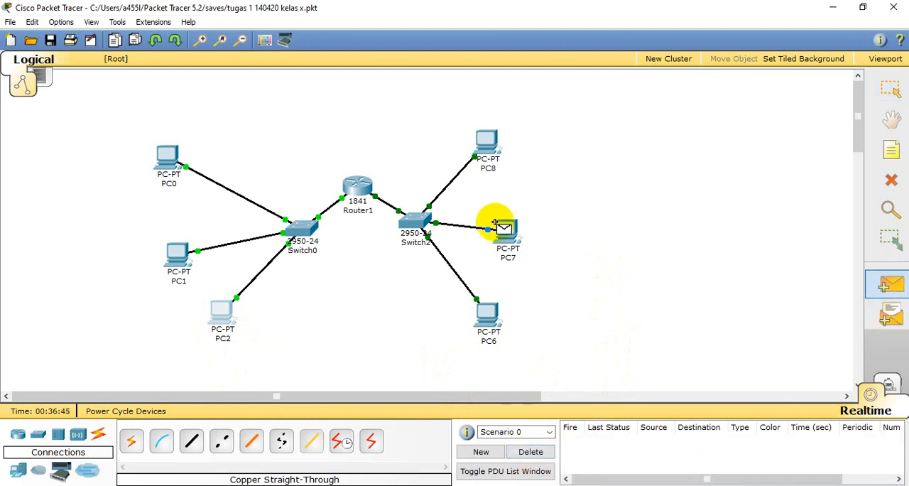
left_click(490, 144)
left_click(508, 232)
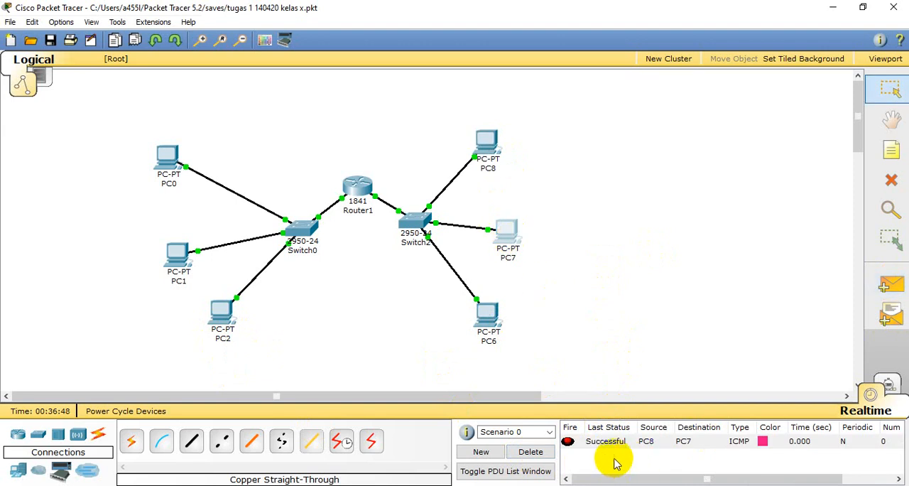
left_click(888, 287)
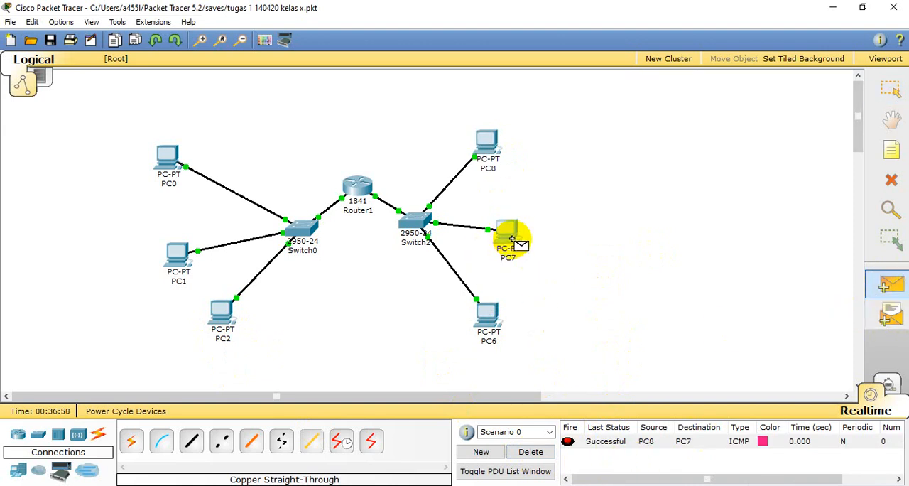
left_click(510, 239)
left_click(486, 317)
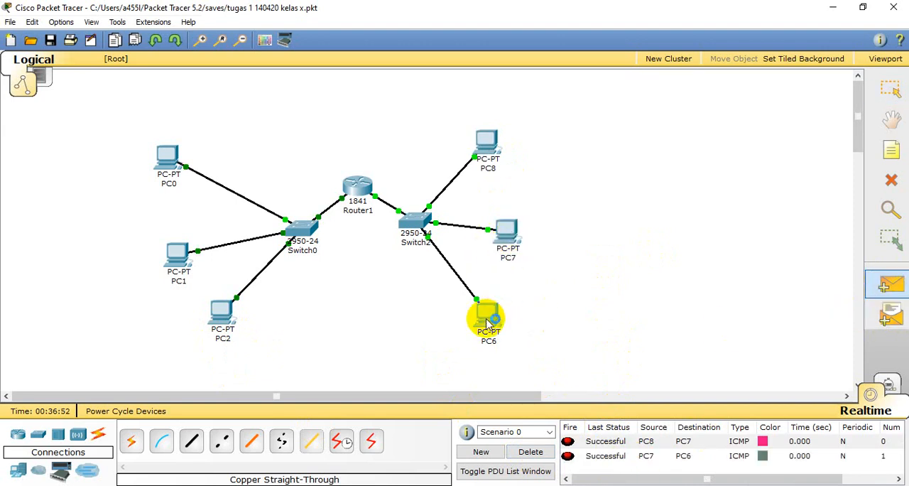
left_click(543, 452)
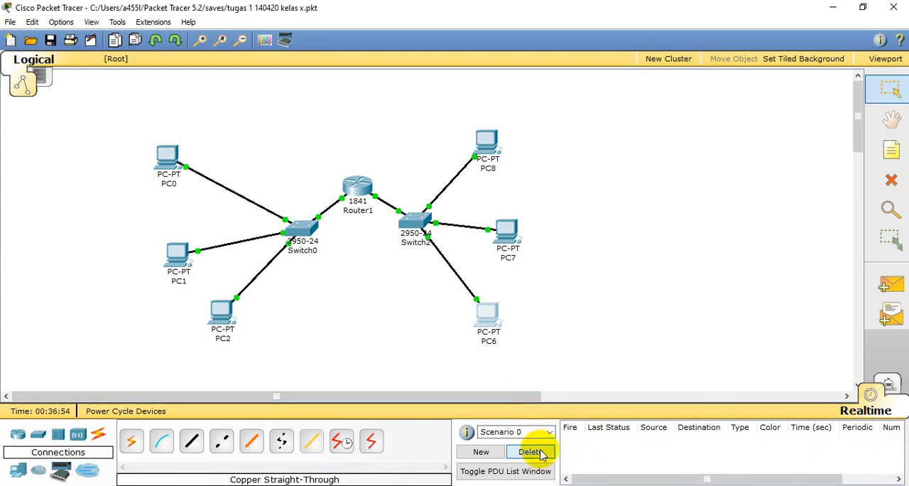
- Test connectivity between the subnets with a simple PDU from PC8 to PC0, and remove the PDU entry from Scenario 0
left_click(889, 284)
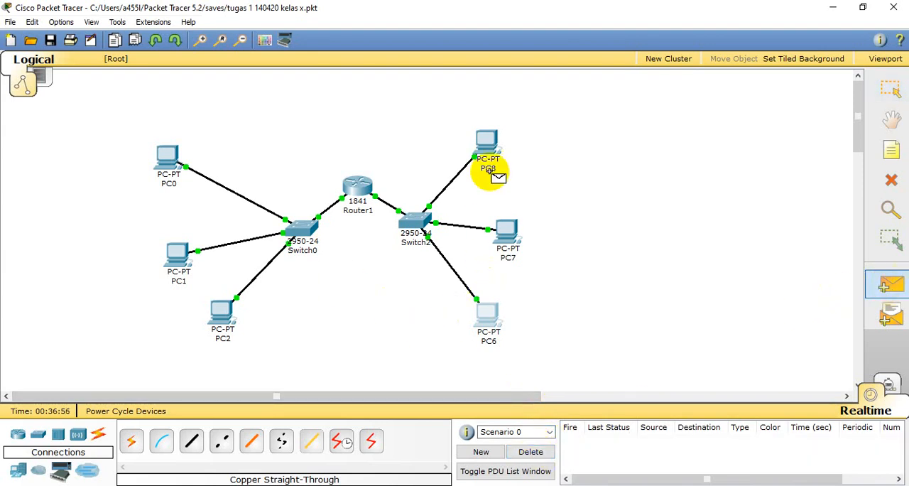
left_click(484, 145)
left_click(165, 152)
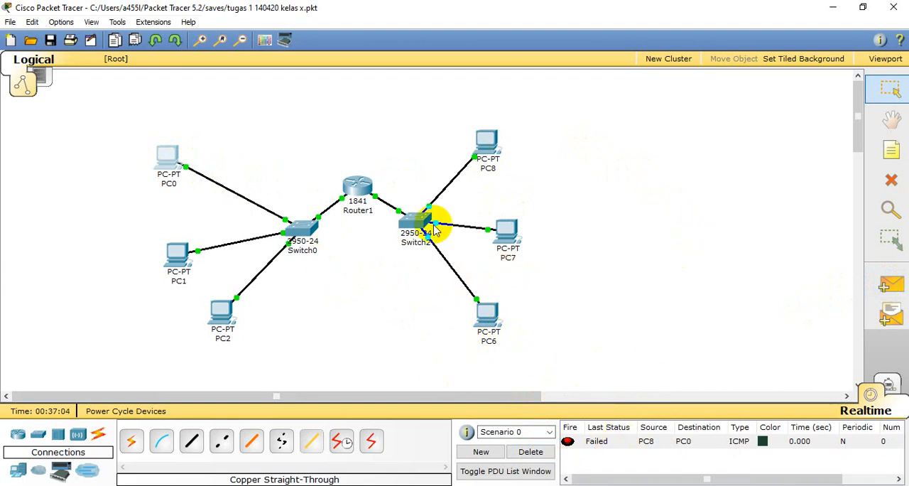
left_click(540, 455)
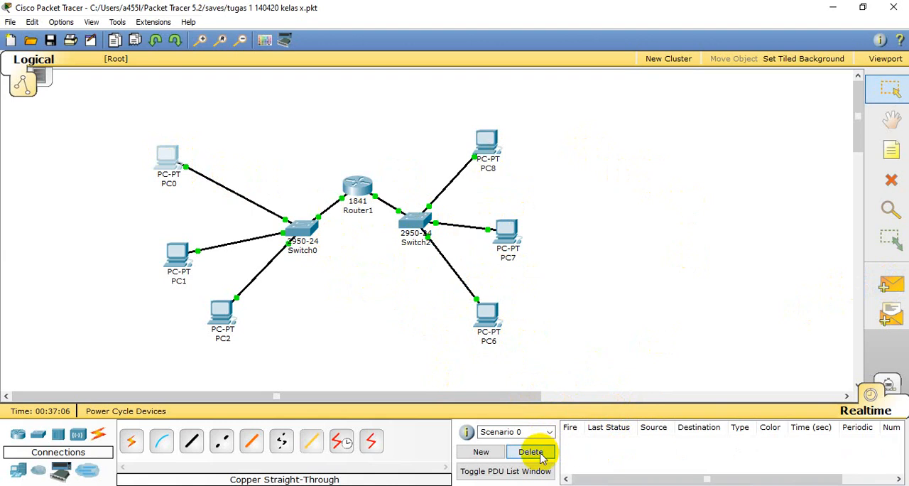
- Check the IP settings of Router1's FastEthernet0/0 and FastEthernet0/1 interfaces and close the router's configuration window
double_click(350, 182)
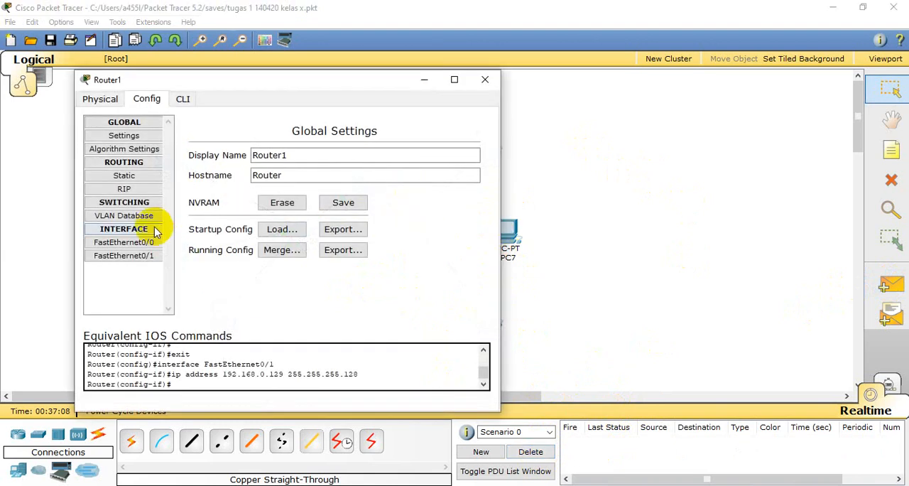
left_click(139, 243)
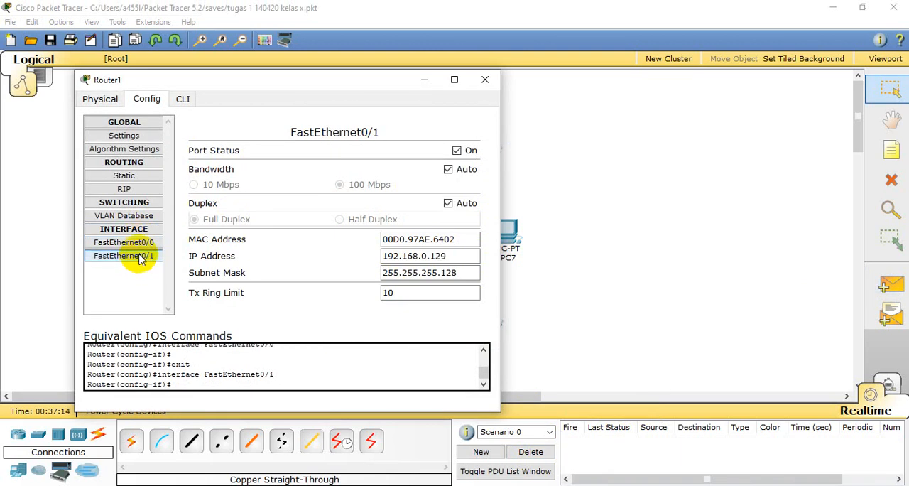
left_click(485, 80)
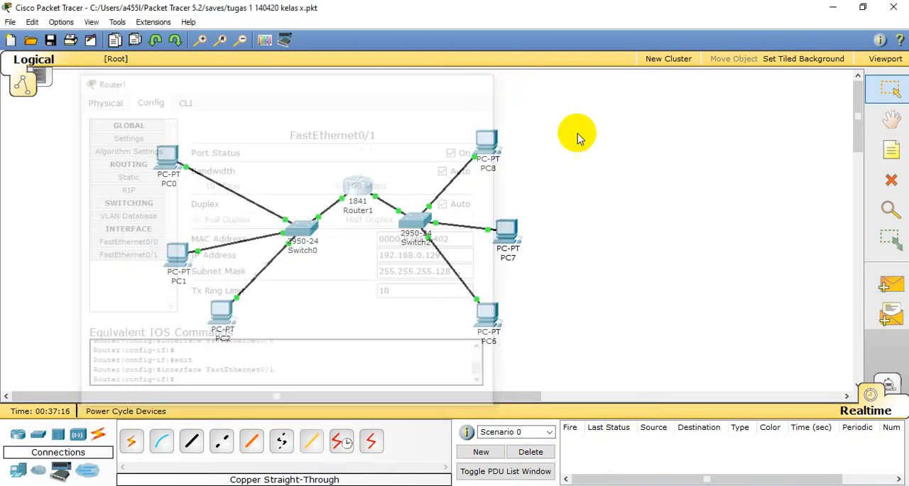
- Test connectivity between the two subnets again with simple PDUs from PC6 to PC2 and from PC8 to PC0
left_click(896, 292)
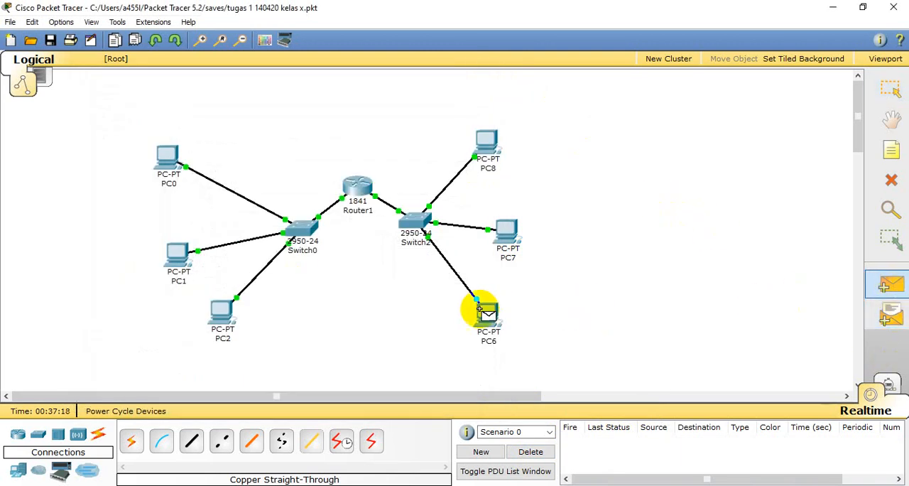
left_click(485, 311)
left_click(223, 314)
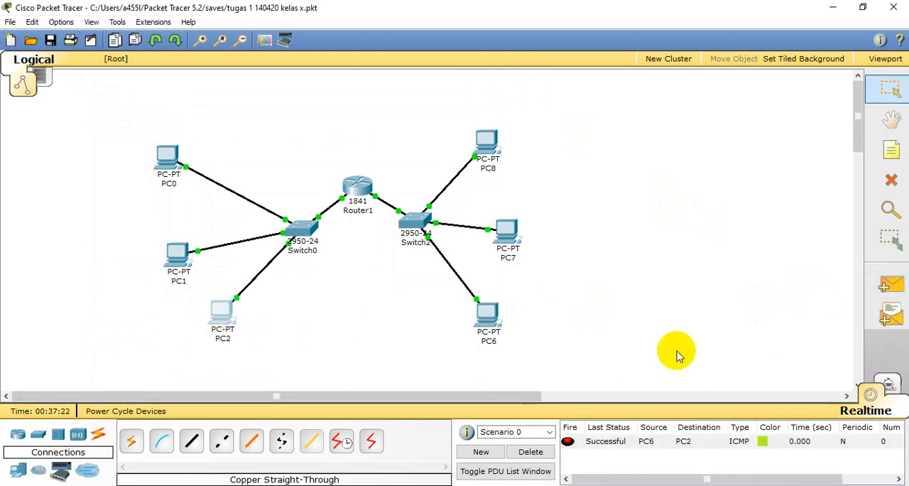
left_click(891, 284)
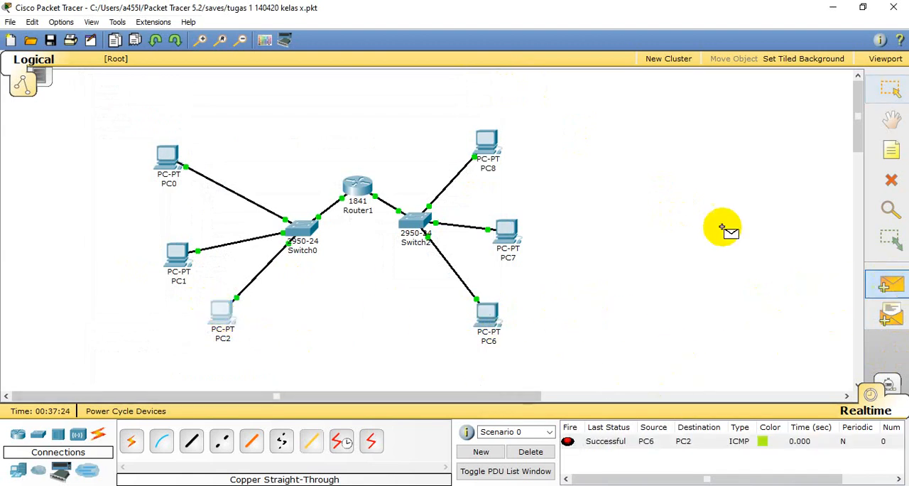
left_click(487, 146)
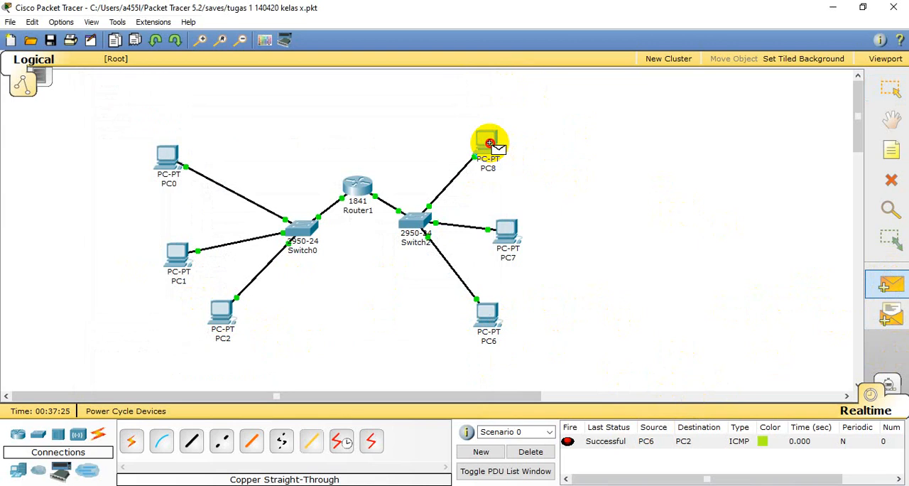
left_click(167, 156)
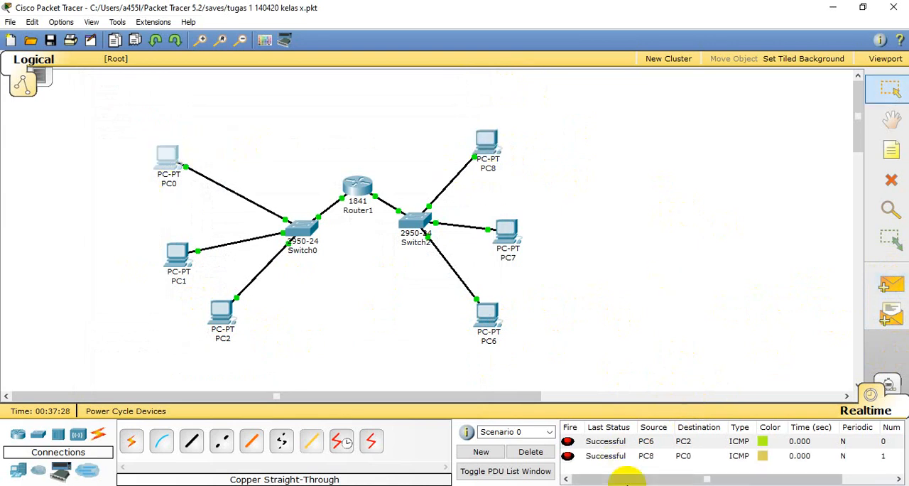
- Test connectivity between the subnets with a simple PDU from PC7 to PC1, and clear Scenario 0's PDU list
left_click(892, 286)
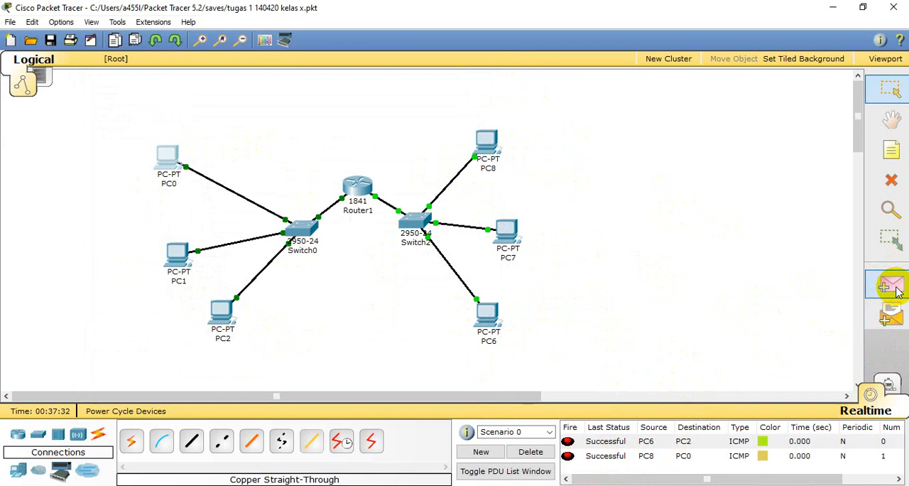
left_click(508, 233)
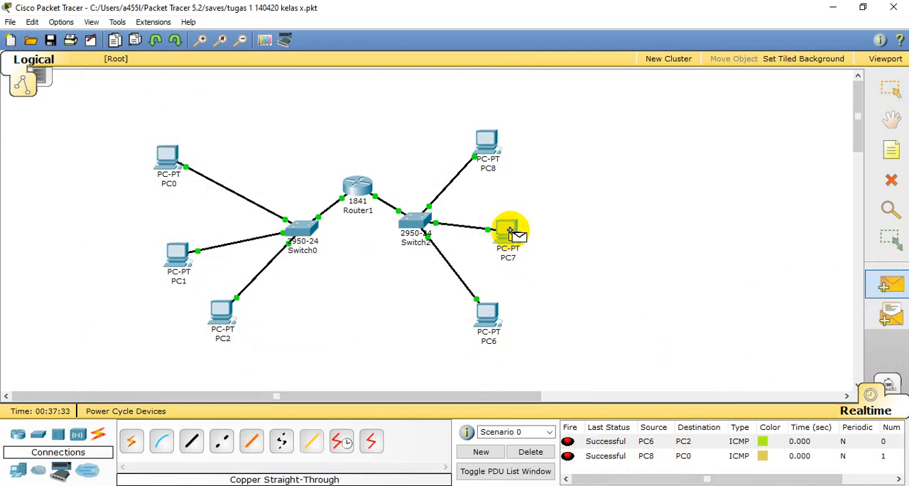
left_click(177, 254)
left_click(531, 452)
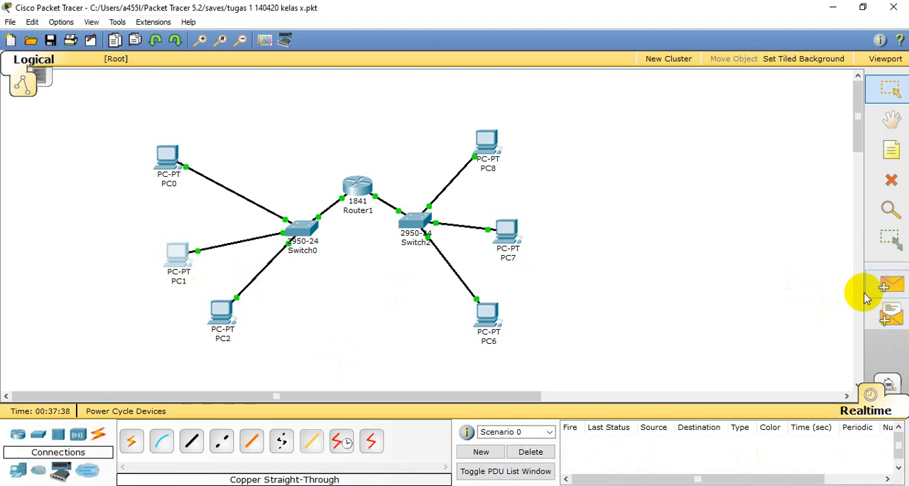
- Test cross-subnet connectivity with simple PDUs from PC7 to PC1 and from PC8 to PC0, and clear the PDU list
left_click(889, 284)
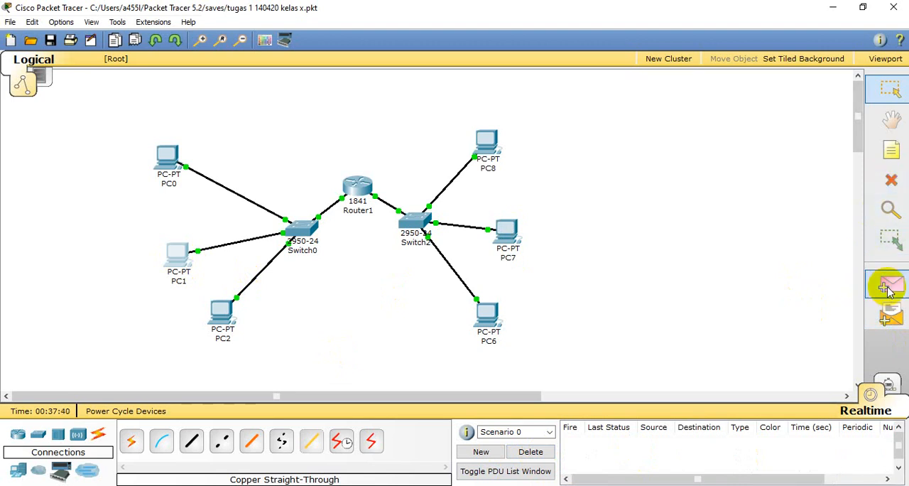
left_click(506, 229)
left_click(177, 255)
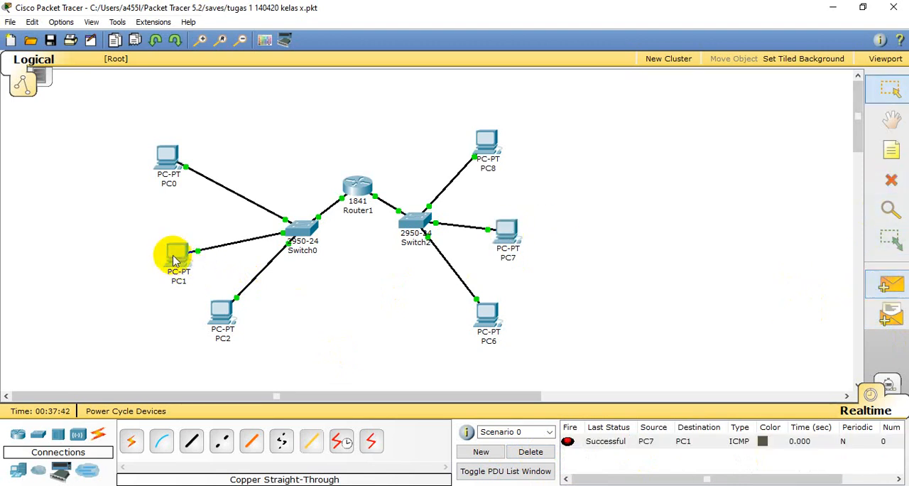
left_click(888, 287)
left_click(479, 145)
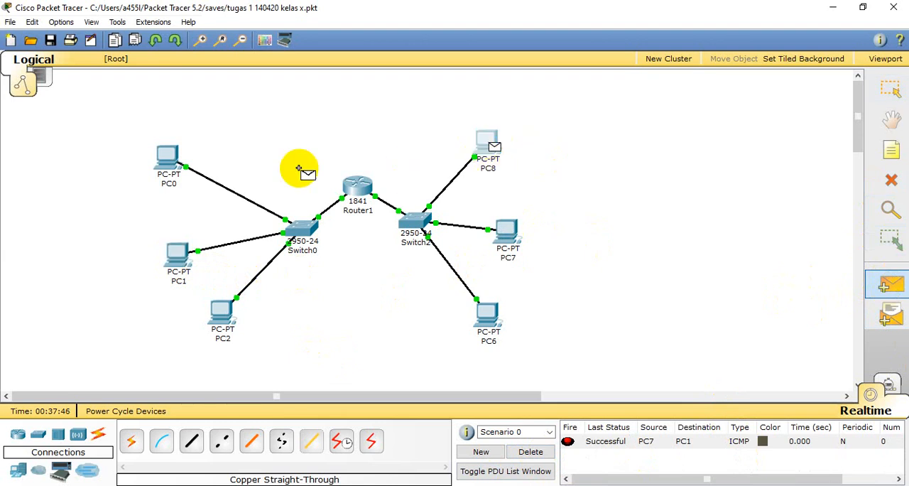
left_click(175, 161)
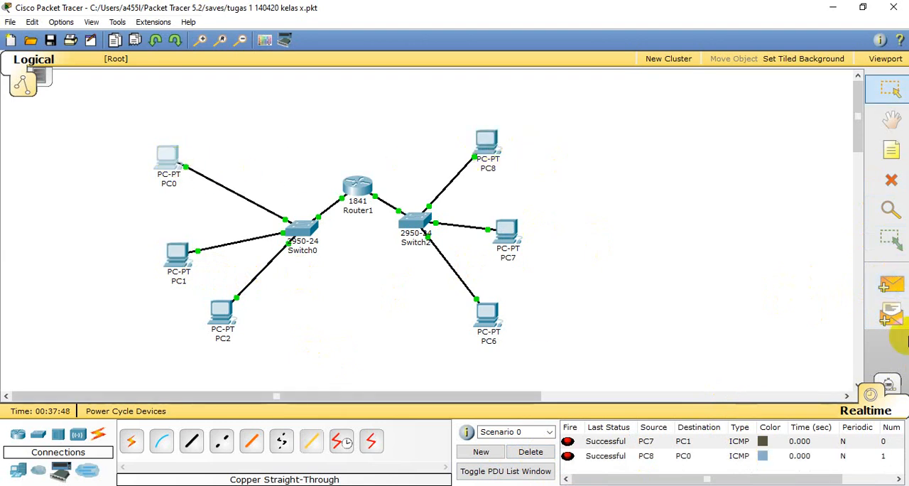
left_click(532, 454)
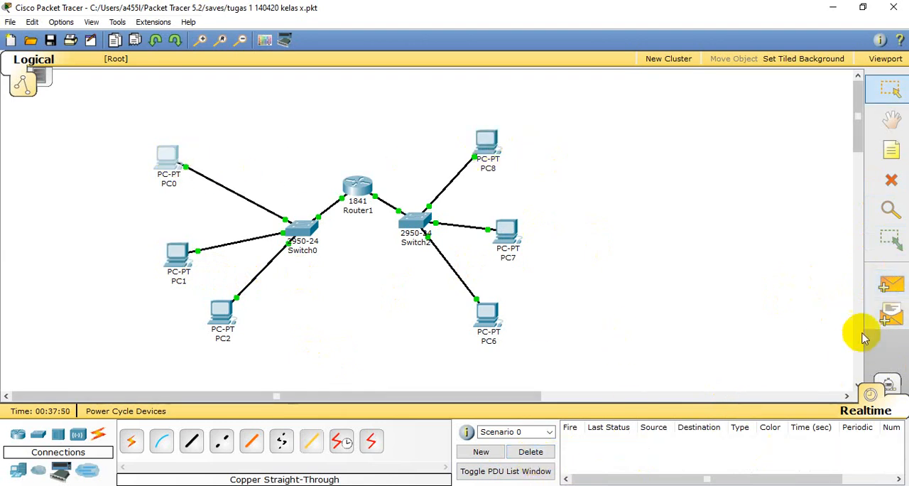
- Test connectivity between the subnets with a simple PDU from PC6 to PC1
left_click(890, 284)
left_click(483, 319)
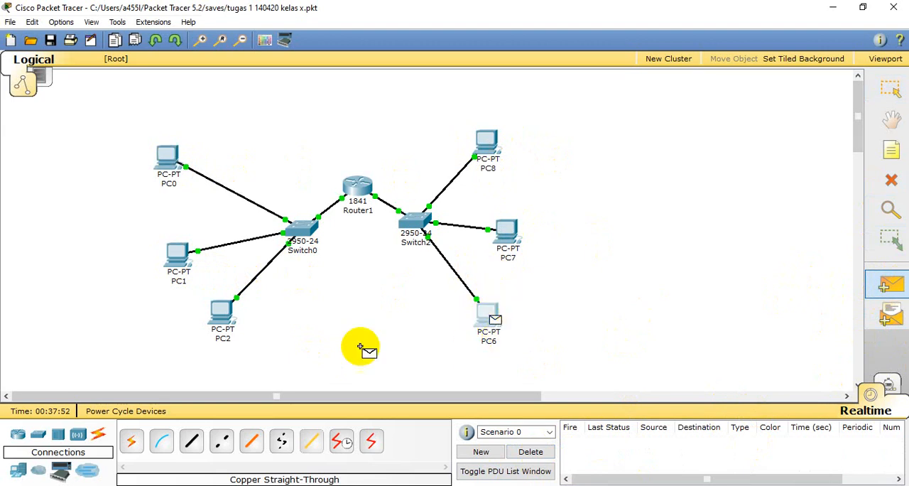
left_click(178, 254)
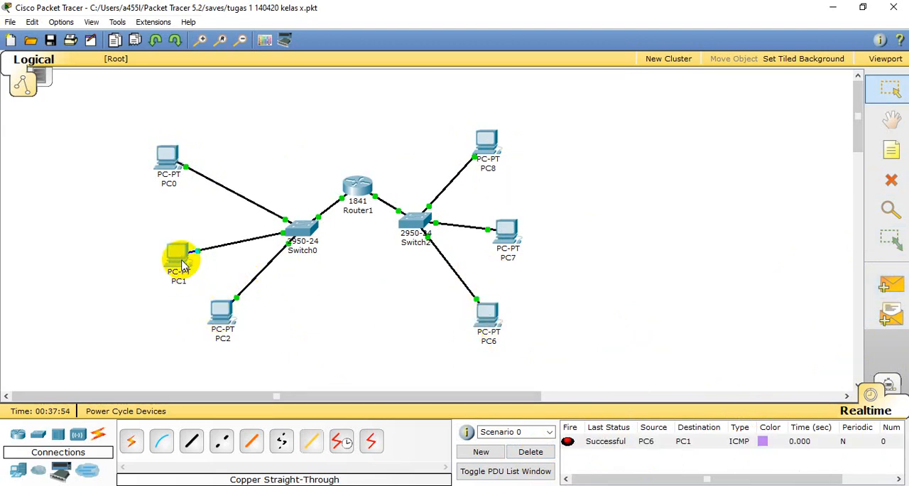